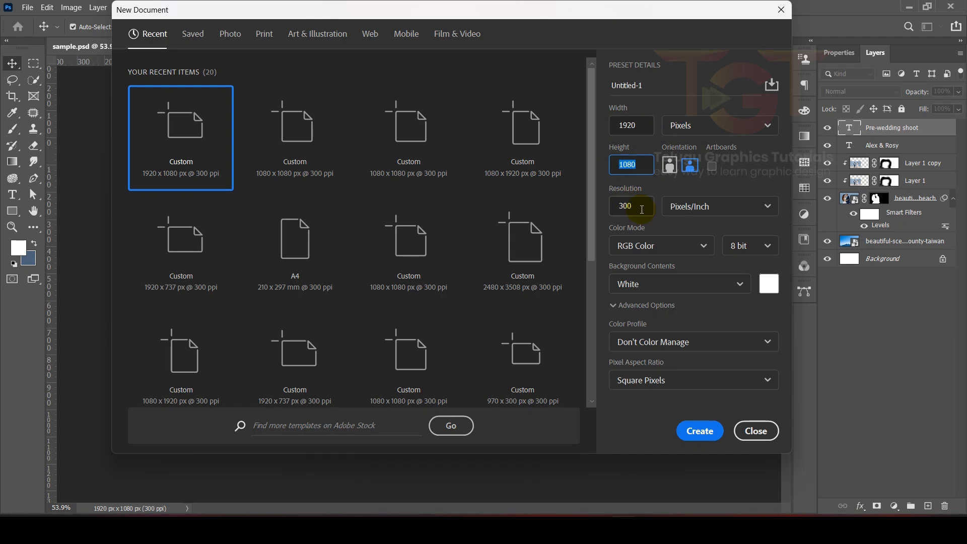
- Create a 1920 x 1080 px, 300 ppi document and drop the kissing beach-couple photo into it
left_click(695, 432)
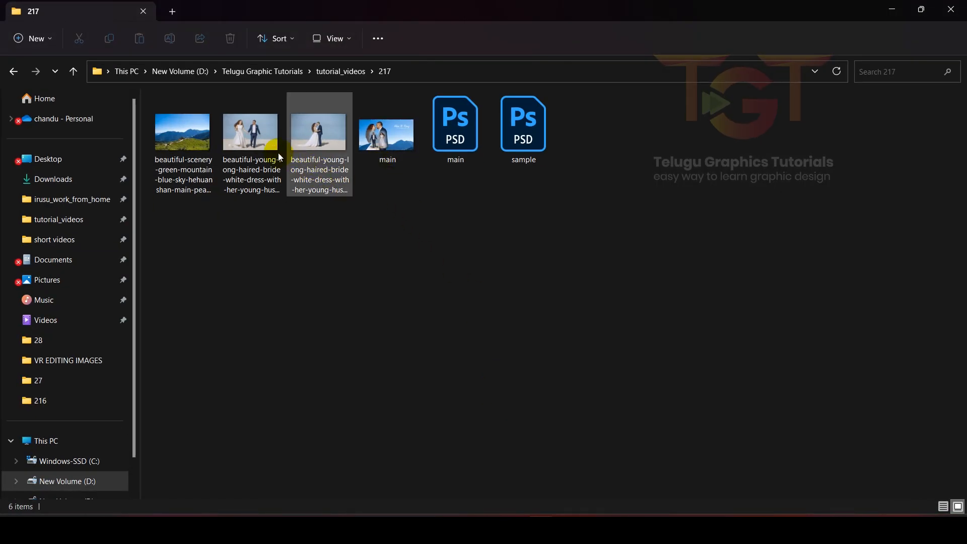
left_click_drag(314, 144, 454, 281)
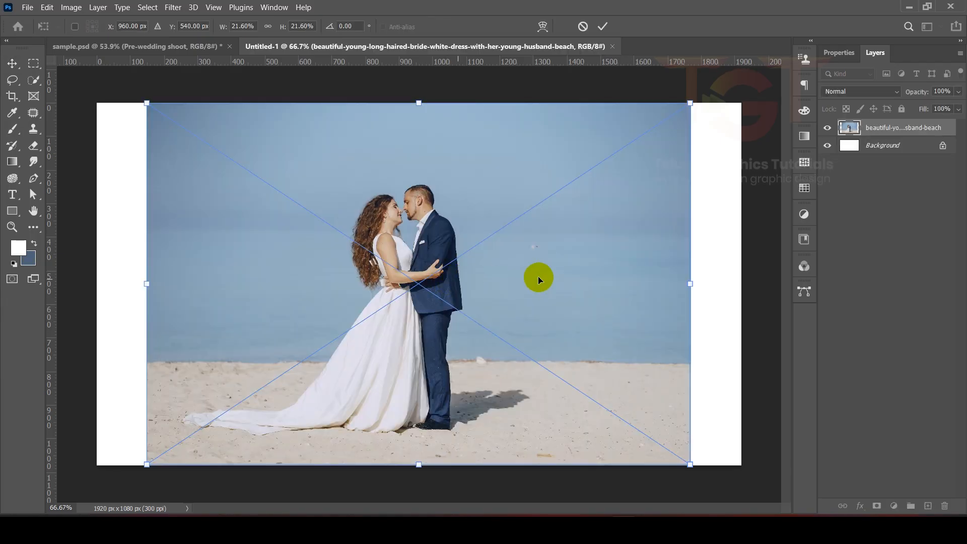
- Scale the placed couple photo up to about 50% and reposition it, then commit the placement
left_click_drag(690, 284, 806, 274)
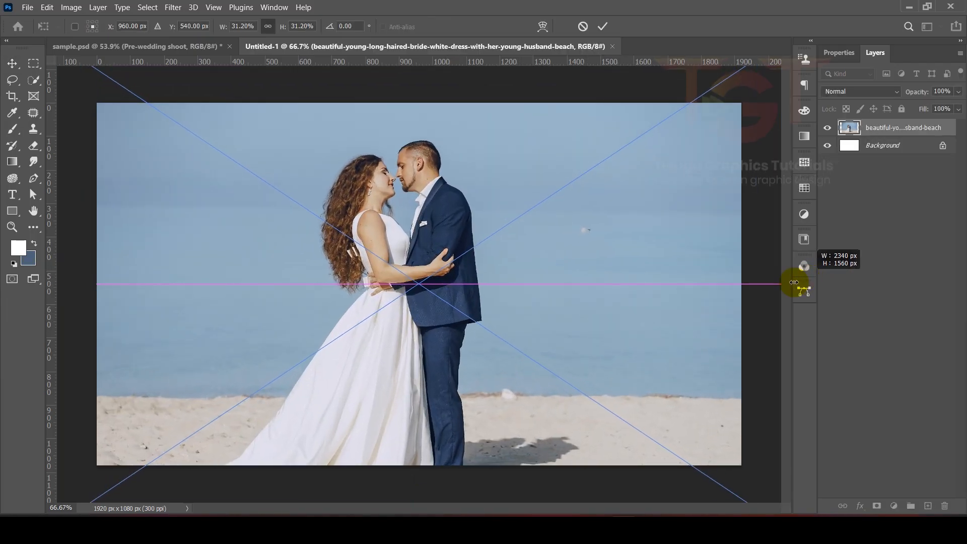
key("ctrl+minus")
key("ctrl+minus")
key("ctrl+minus")
left_click_drag(271, 283, 239, 283)
left_click_drag(597, 280, 654, 281)
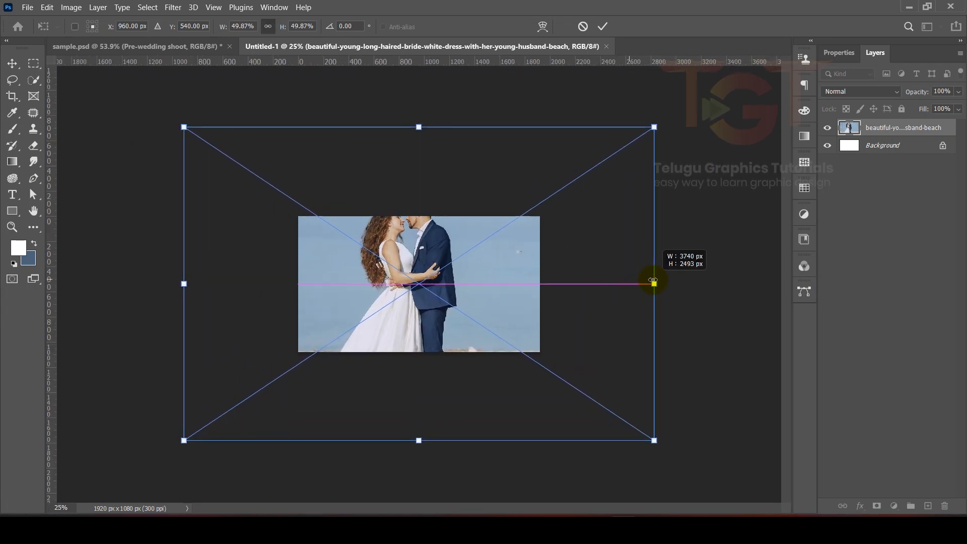
left_click_drag(478, 266, 453, 288)
left_click(603, 27)
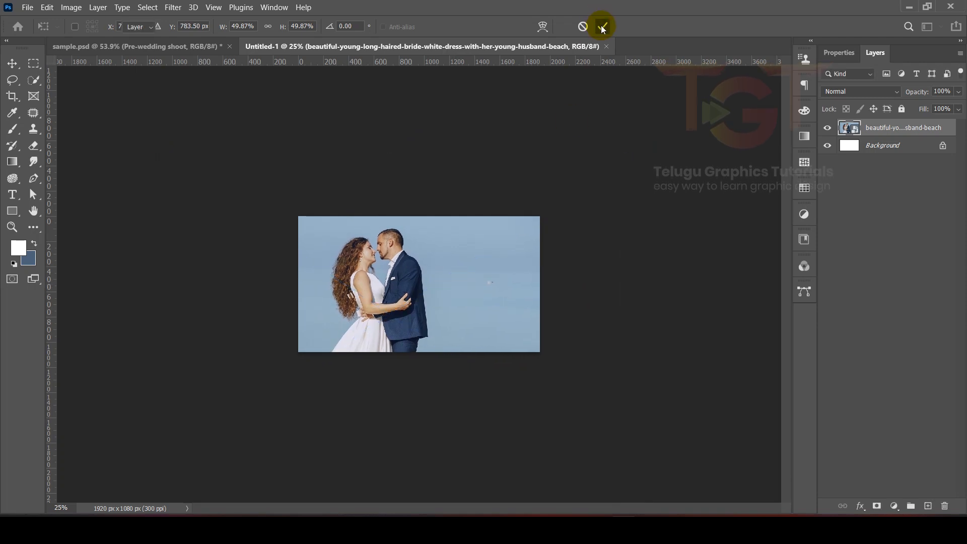
- Select the couple with the Quick Selection tool's Select Subject
left_click(38, 80)
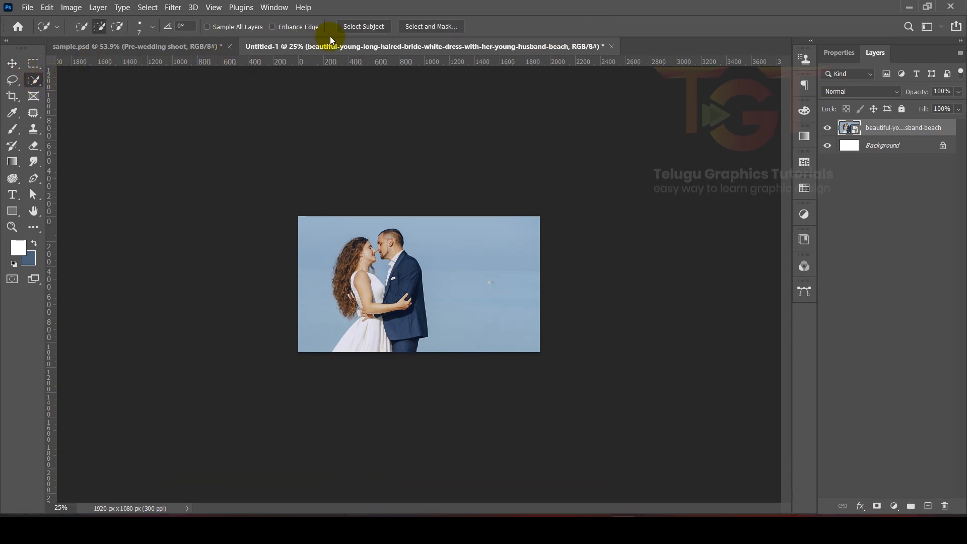
left_click(360, 27)
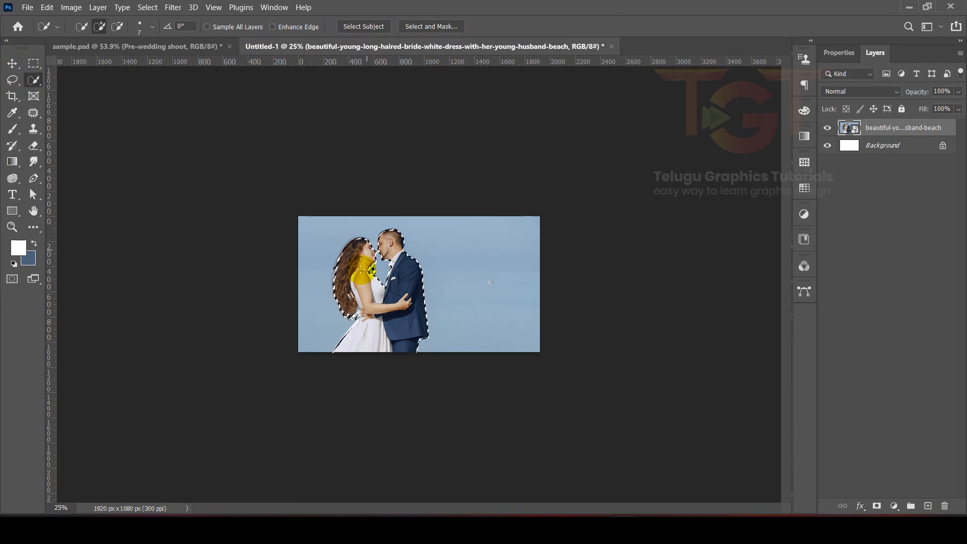
key("ctrl+0")
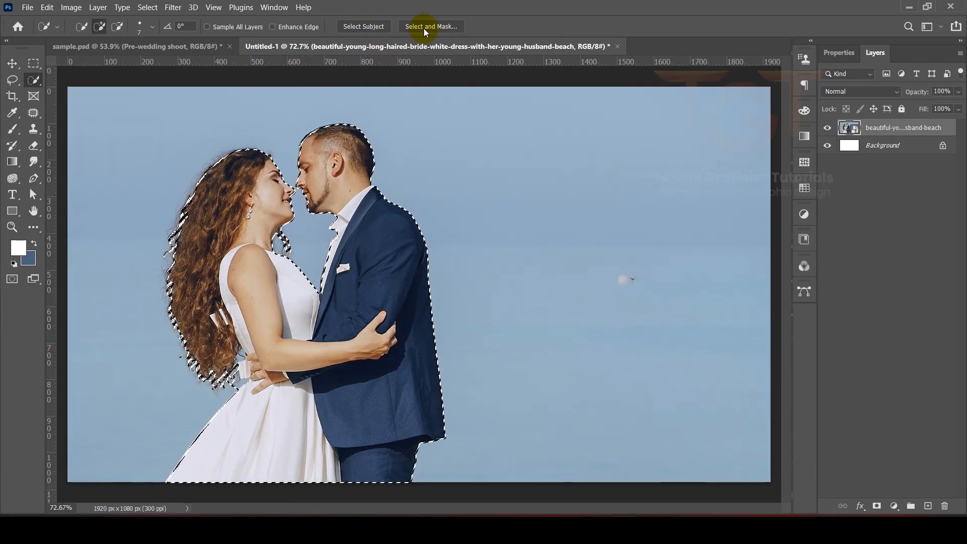
- Open Select and Mask and brush the Refine Edge Brush over the bride's curly hair edge
left_click(424, 28)
scroll(134, 227, "up", 1)
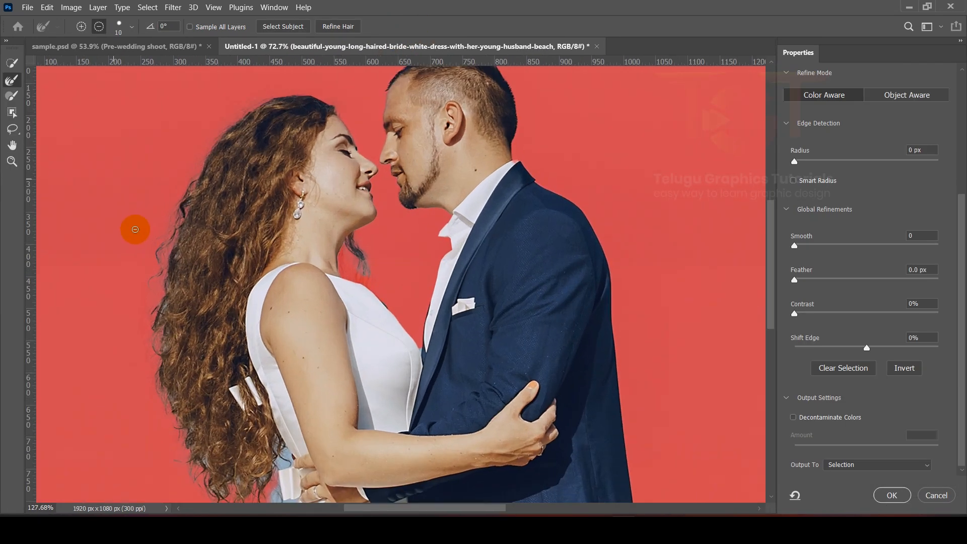
scroll(224, 231, "up", 1)
scroll(222, 308, "down", 1)
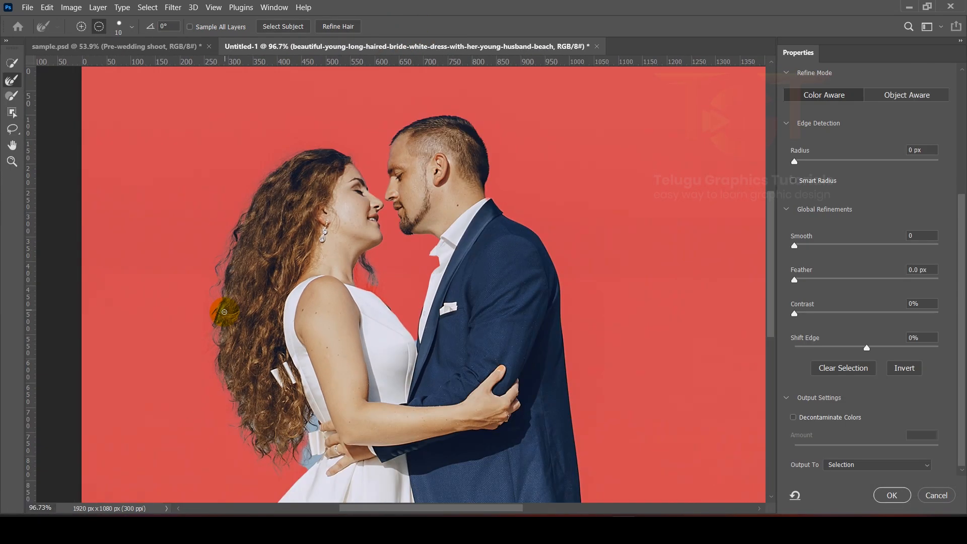
scroll(223, 314, "up", 1)
left_click(14, 80)
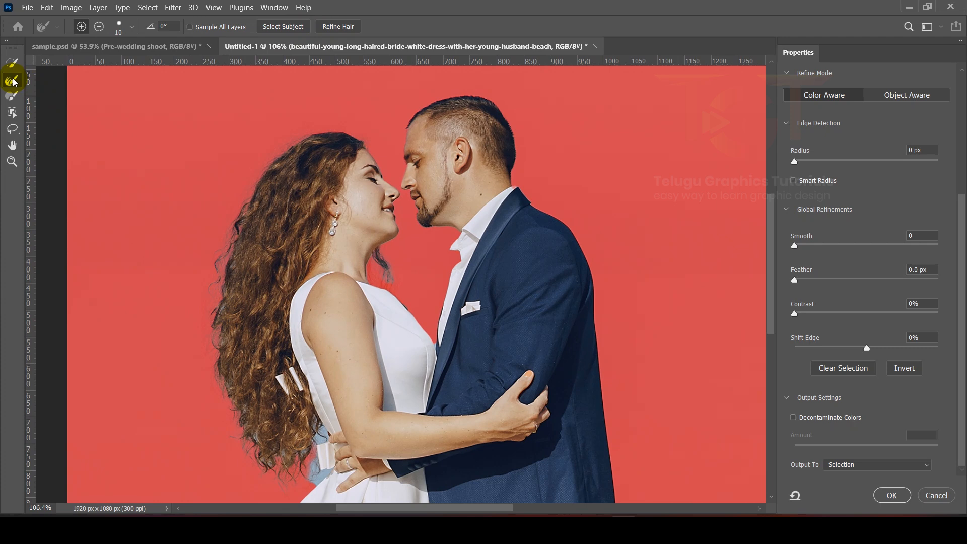
scroll(184, 287, "up", 5)
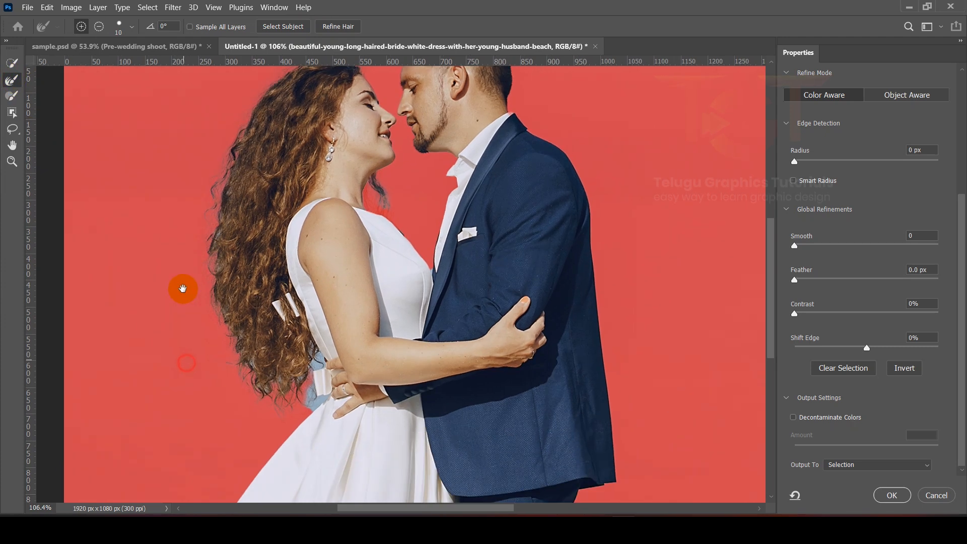
scroll(288, 345, "down", 1)
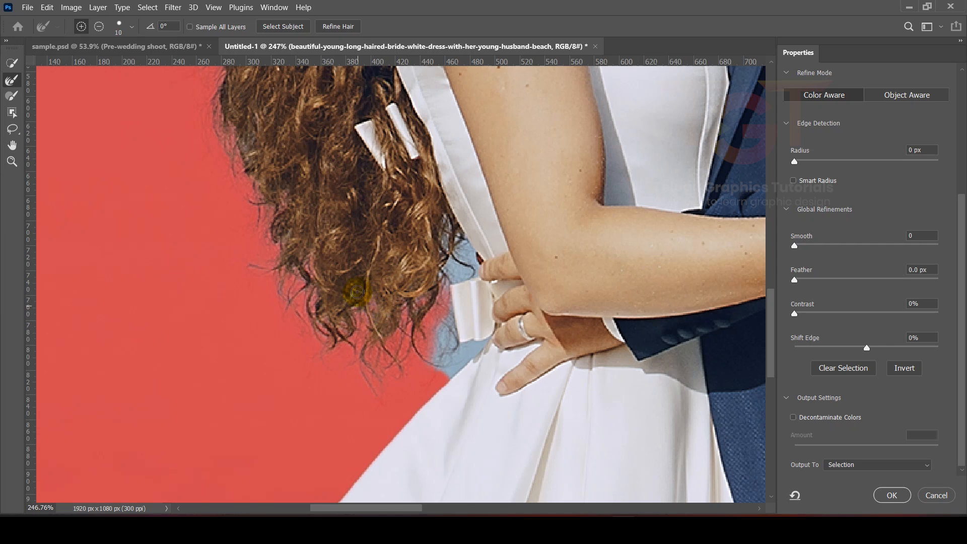
mouse_move(450, 272)
left_mouse_down()
mouse_move(473, 273)
mouse_move(456, 258)
mouse_move(458, 236)
mouse_move(450, 234)
mouse_move(478, 265)
mouse_move(447, 275)
mouse_move(439, 267)
mouse_move(430, 305)
mouse_move(446, 336)
mouse_move(467, 347)
mouse_move(444, 359)
mouse_move(479, 341)
mouse_move(448, 369)
mouse_move(472, 348)
mouse_move(454, 337)
mouse_move(448, 351)
mouse_move(457, 263)
mouse_move(474, 263)
mouse_move(453, 239)
left_mouse_up()
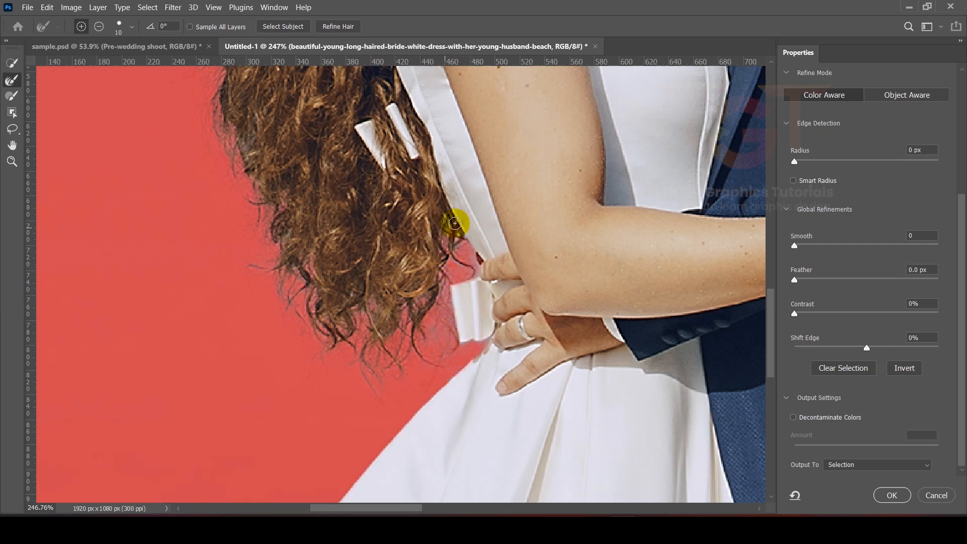
- Inspect the refined hair edges at different zoom levels
scroll(346, 315, "down", 10)
scroll(330, 265, "up", 9)
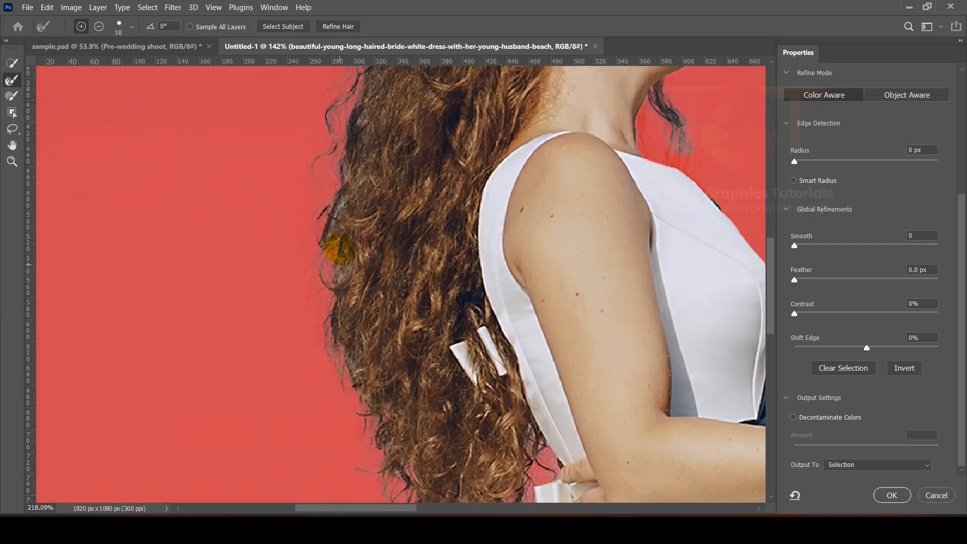
scroll(327, 331, "down", 8)
scroll(324, 320, "up", 8)
scroll(340, 259, "down", 1)
scroll(349, 252, "down", 3)
scroll(363, 171, "up", 1)
scroll(346, 333, "down", 5)
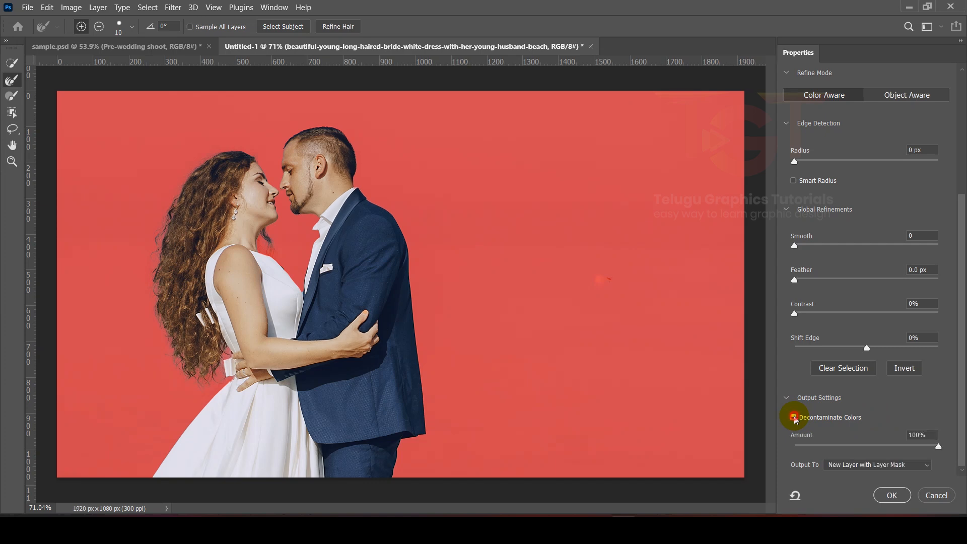
- Enable Decontaminate Colors, set the output to New Layer with Layer Mask, and apply
left_click(837, 466)
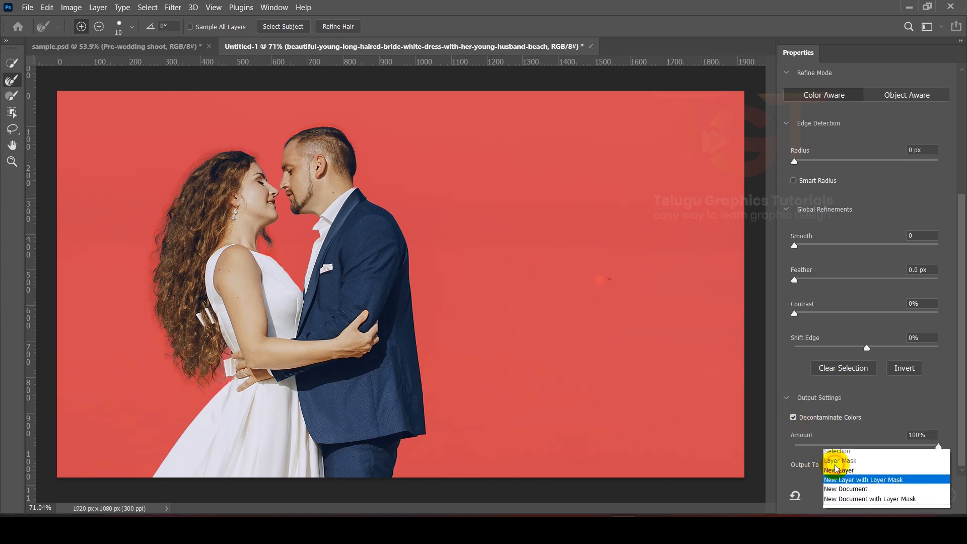
left_click(842, 483)
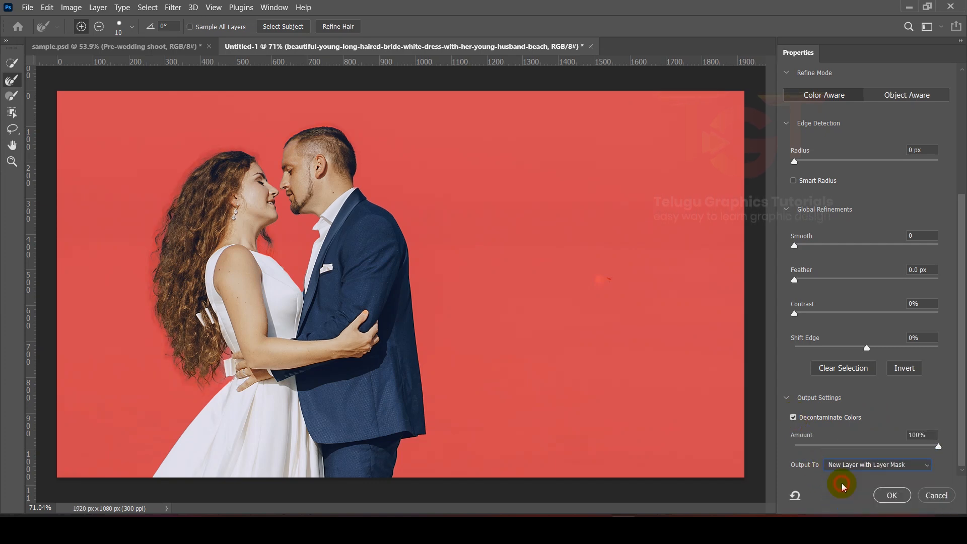
left_click(880, 496)
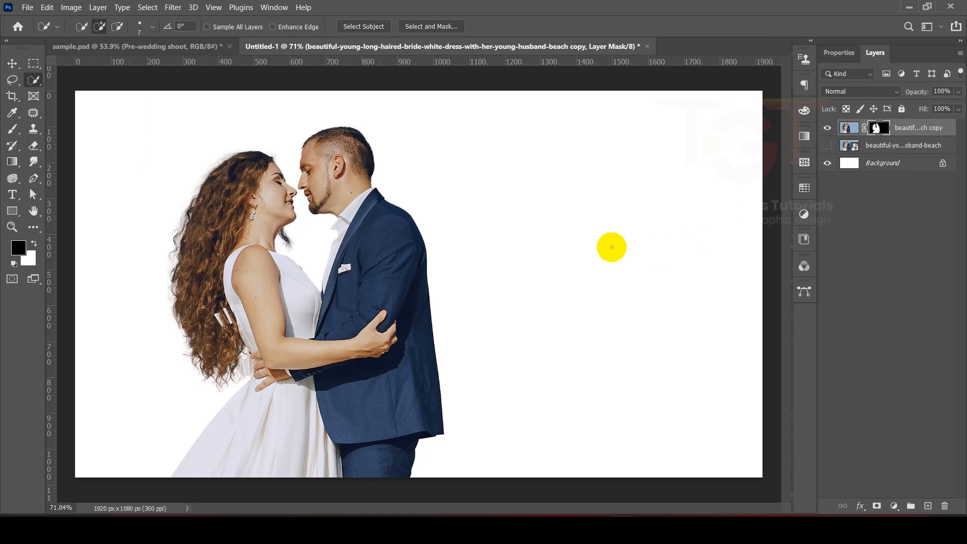
- Place the mountain scenery photo into the document, scale it to about 41%, and commit
mouse_move(595, 526)
left_click(540, 527)
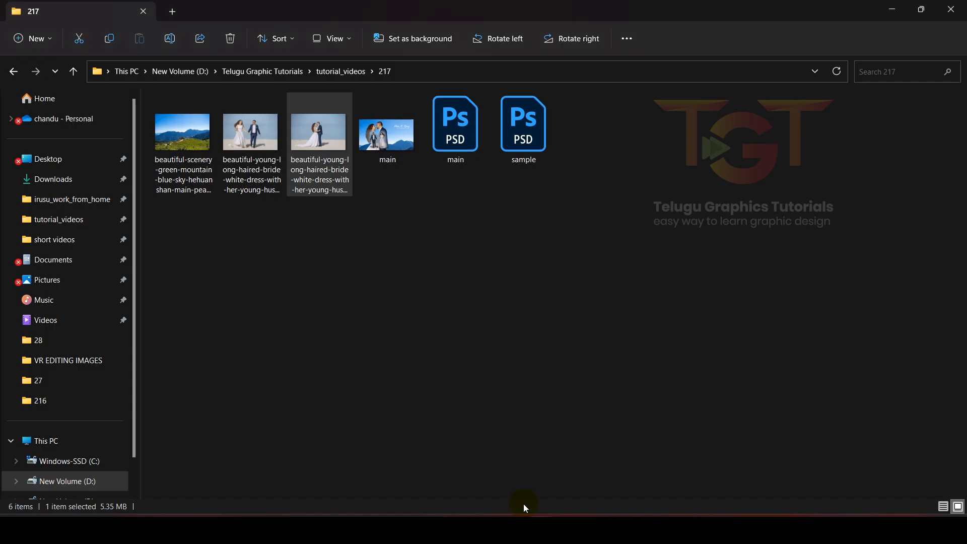
left_click_drag(187, 131, 660, 409)
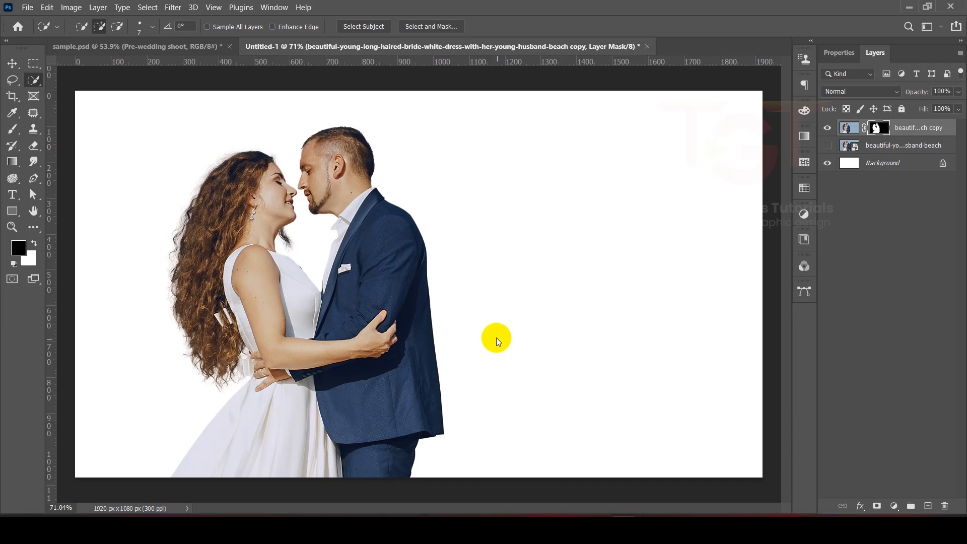
left_click_drag(505, 347, 572, 276)
left_click_drag(595, 167, 715, 86)
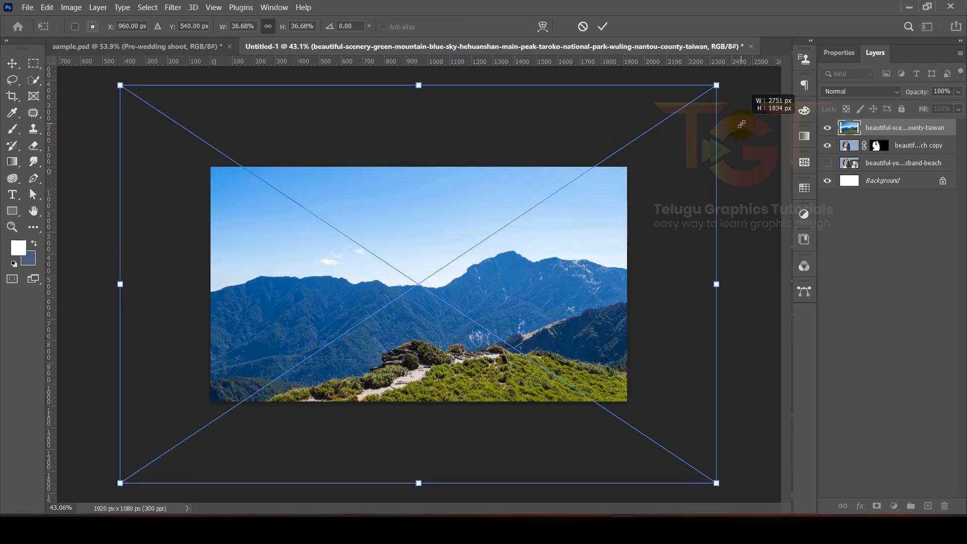
key("ctrl+minus")
key("ctrl+minus")
key("ctrl+minus")
key("ctrl+minus")
left_click_drag(454, 272, 479, 297)
key("ctrl+plus")
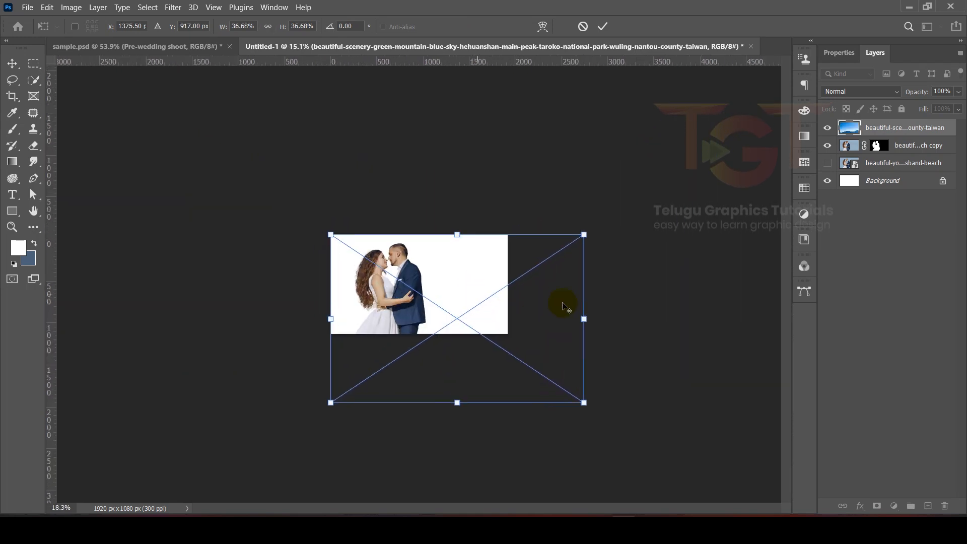
left_click_drag(583, 320, 599, 319)
key("ctrl+plus")
mouse_move(443, 305)
left_mouse_down()
mouse_move(449, 294)
mouse_move(460, 298)
left_mouse_up()
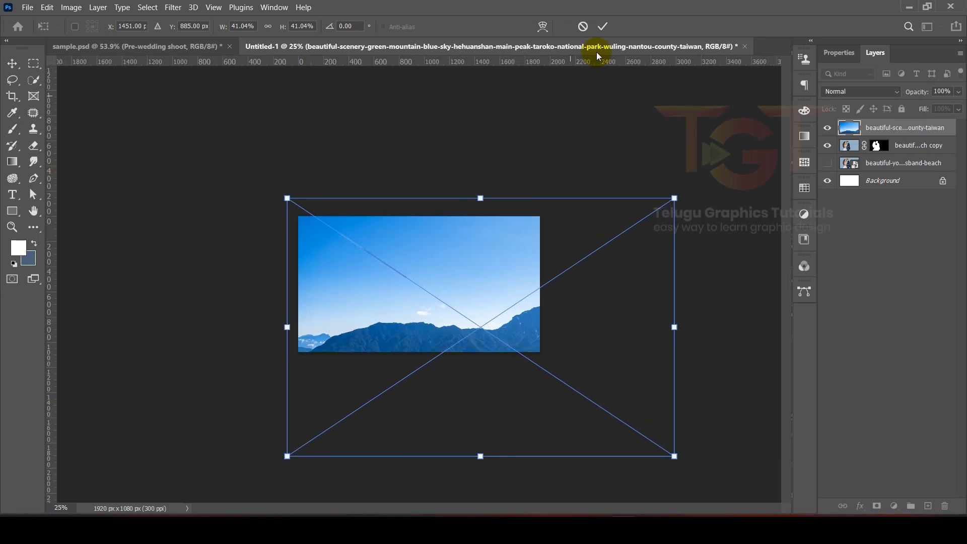
left_click(607, 30)
- Move the mountain layer below the cut-out couple layer
key("w")
left_click_drag(885, 130, 892, 171)
key("ctrl+0")
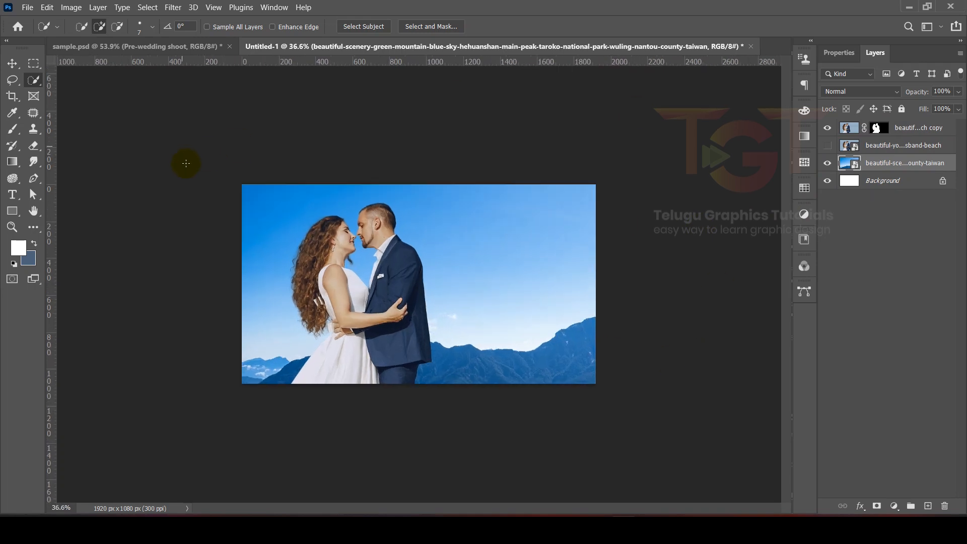
- Place the walking beach-couple photo, shrink it, move it toward the lower left, and commit
key("v")
key("alt+Tab")
left_click_drag(250, 132, 386, 228)
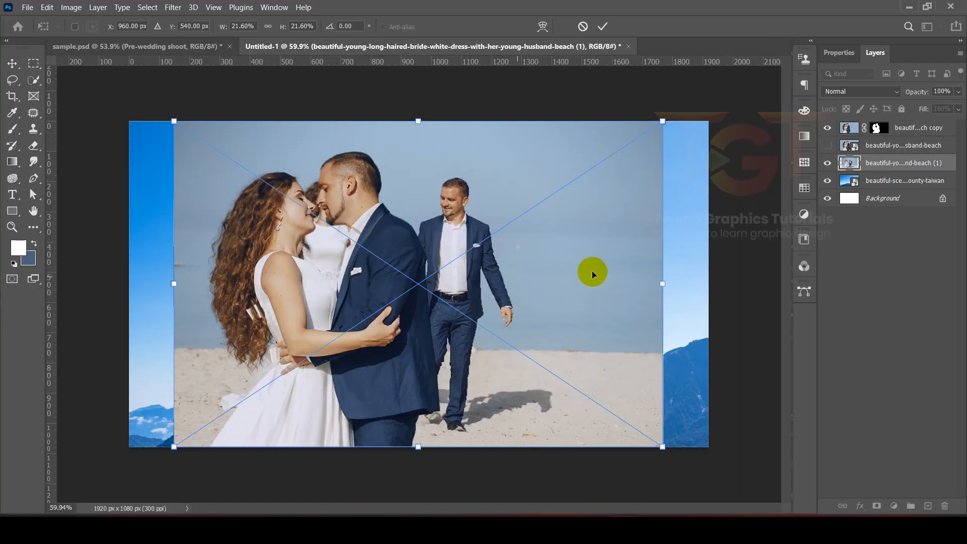
left_click_drag(663, 284, 525, 303)
left_click_drag(467, 286, 388, 336)
left_click(602, 26)
- Move the walking-couple photo layer to the top of the layer stack
left_click_drag(907, 162, 905, 128)
scroll(319, 301, "up", 4)
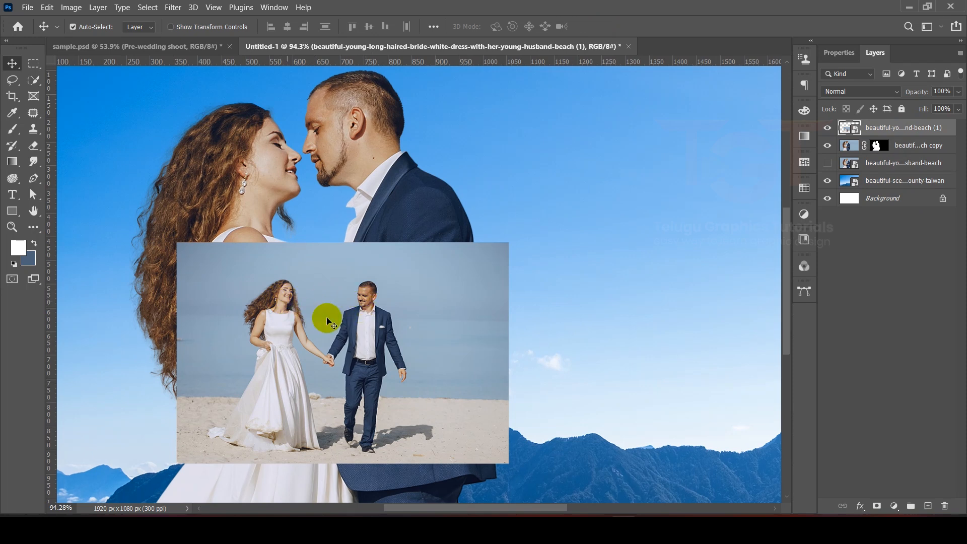
key("ctrl")
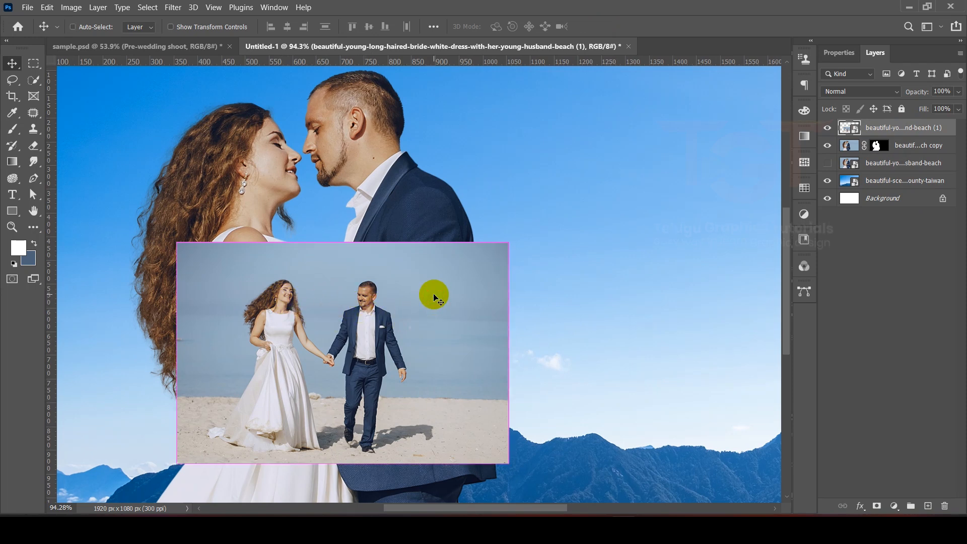
- Flip the walking-couple photo horizontally, enlarge it to about 10.6%, reposition it, and commit
key("ctrl+t")
right_click(434, 293)
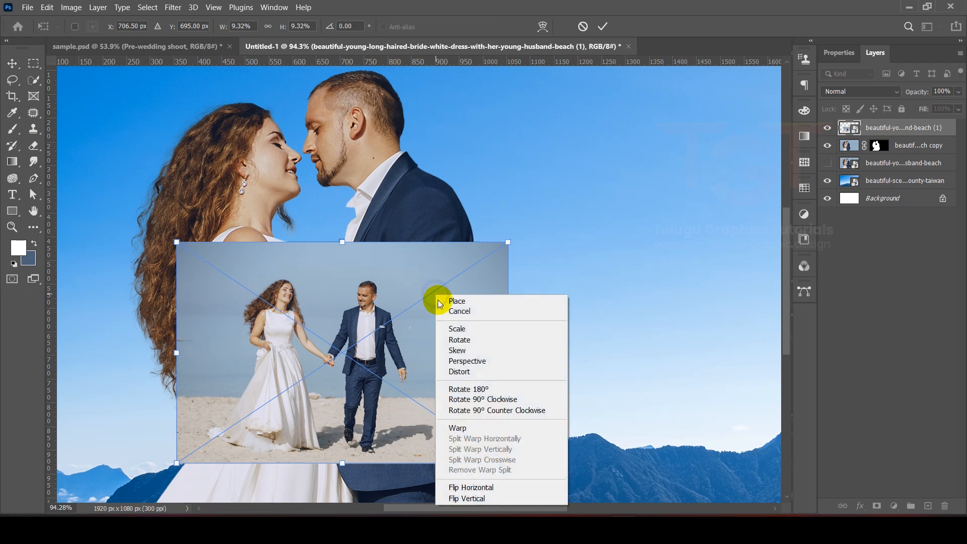
left_click(467, 487)
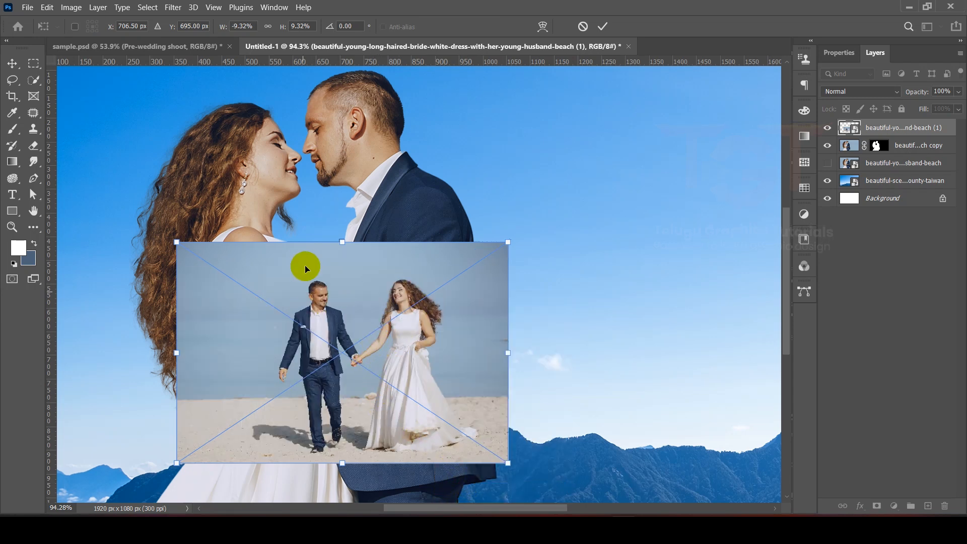
left_click_drag(178, 357, 152, 357)
left_click_drag(395, 330, 348, 333)
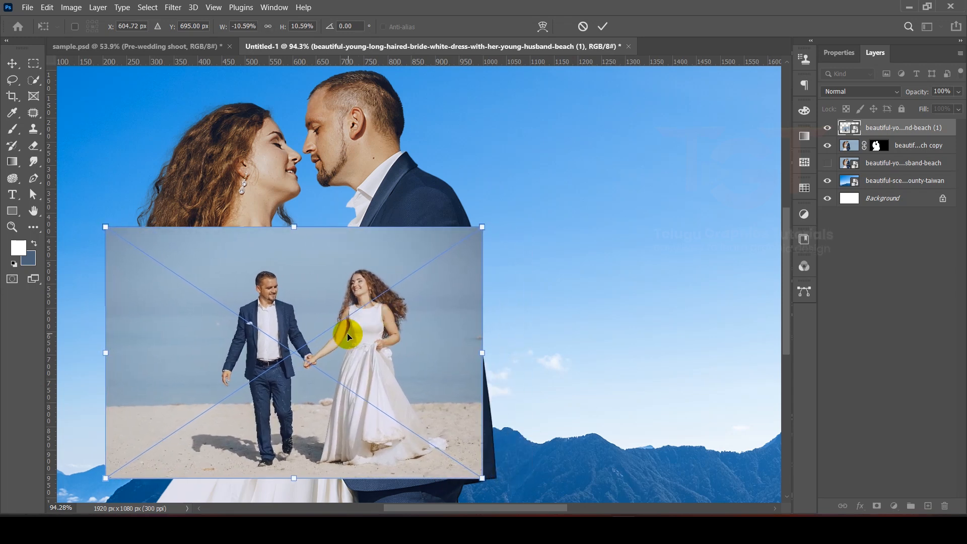
left_click(603, 25)
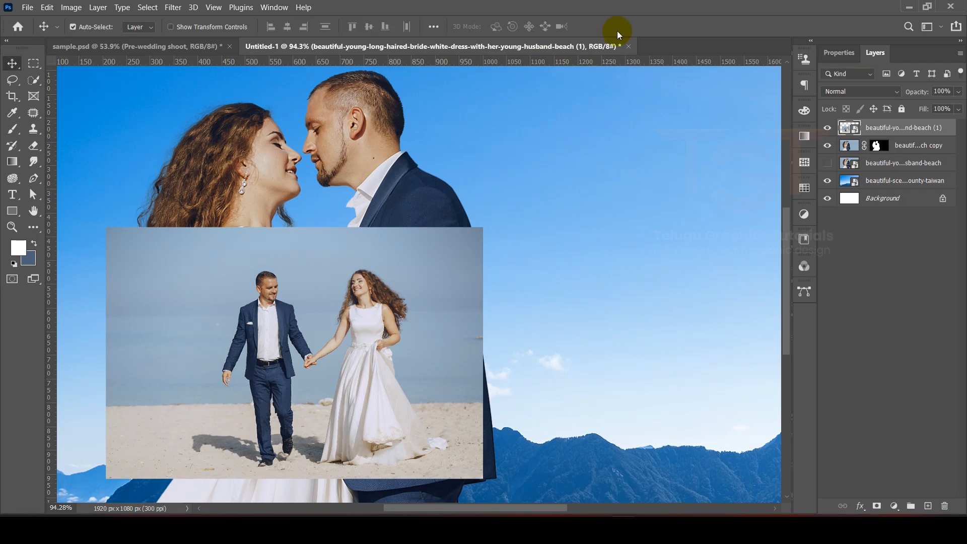
- Create a clipping mask so the walking-couple photo is clipped to the cut-out couple layer
left_click(827, 129)
left_click(827, 129)
left_click(828, 146)
left_click(828, 146)
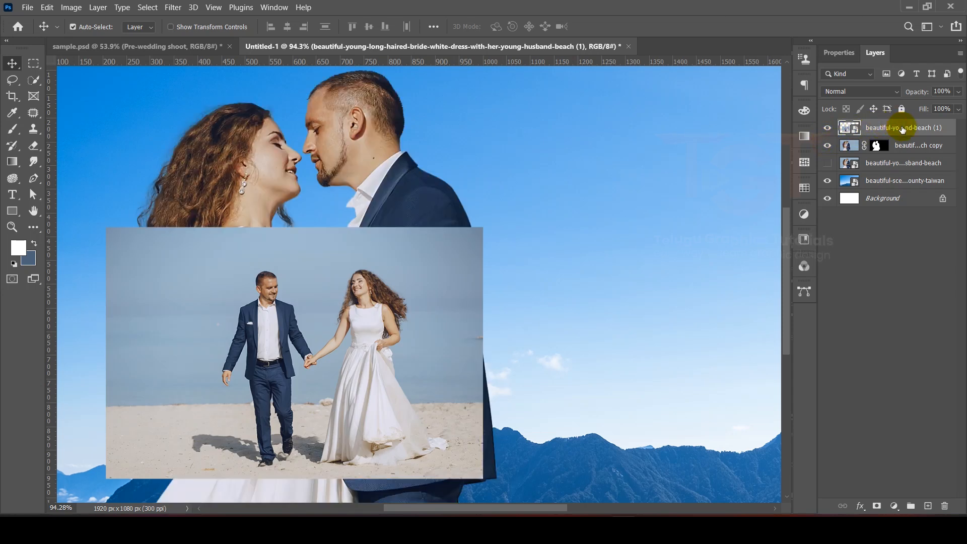
right_click(904, 130)
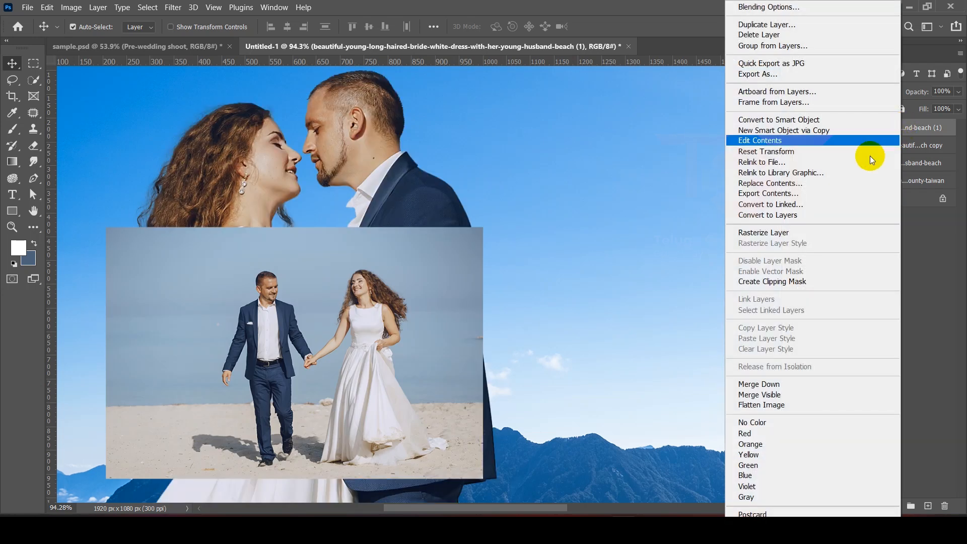
left_click(776, 281)
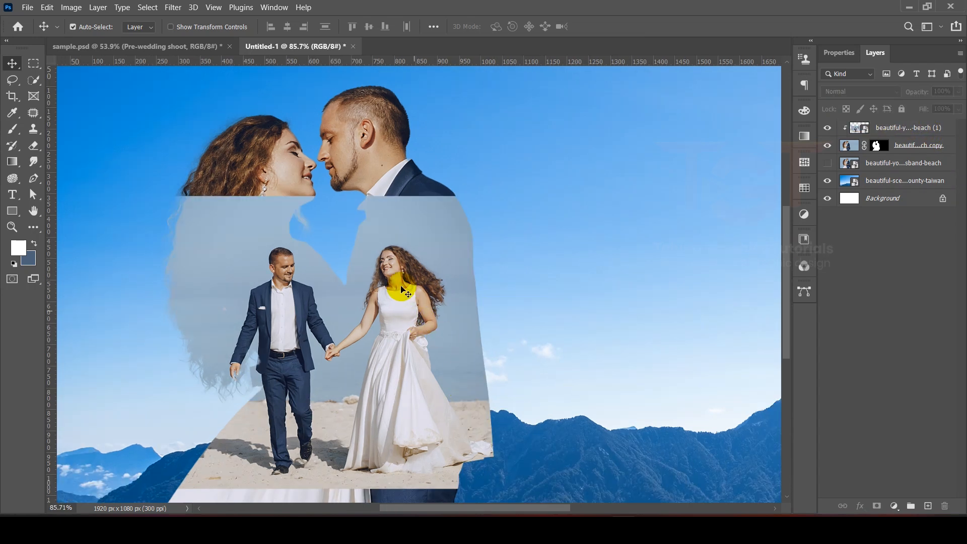
- Add a layer mask to the walking-couple photo layer
left_click(402, 284)
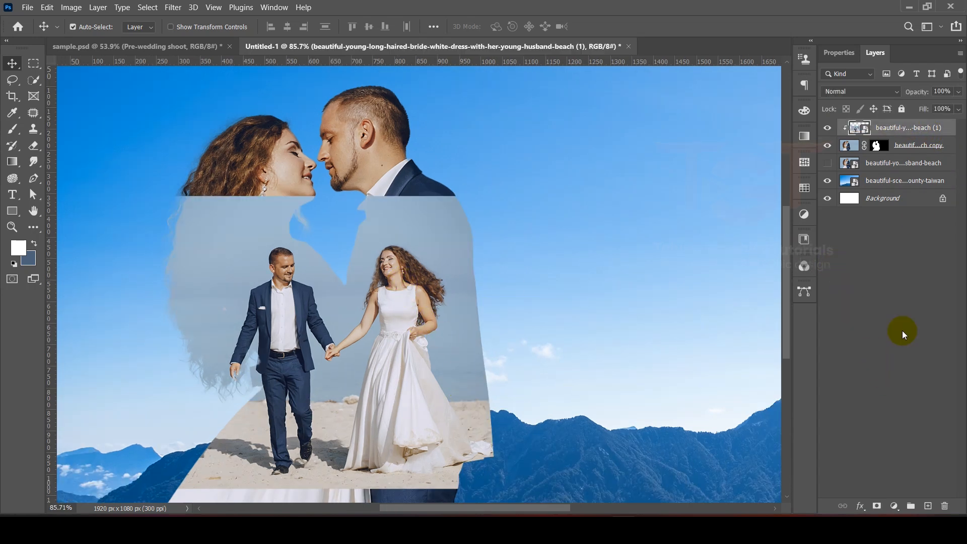
left_click(898, 127)
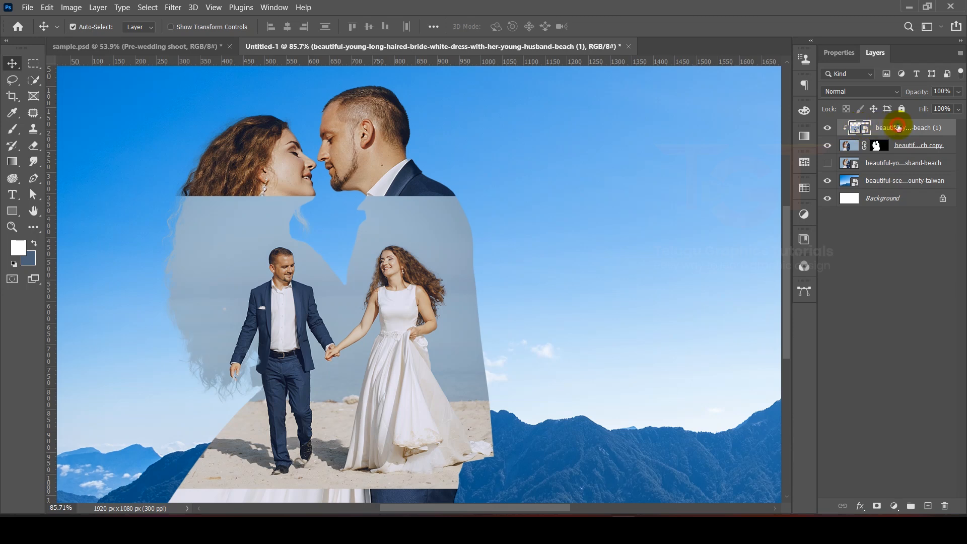
left_click(876, 506)
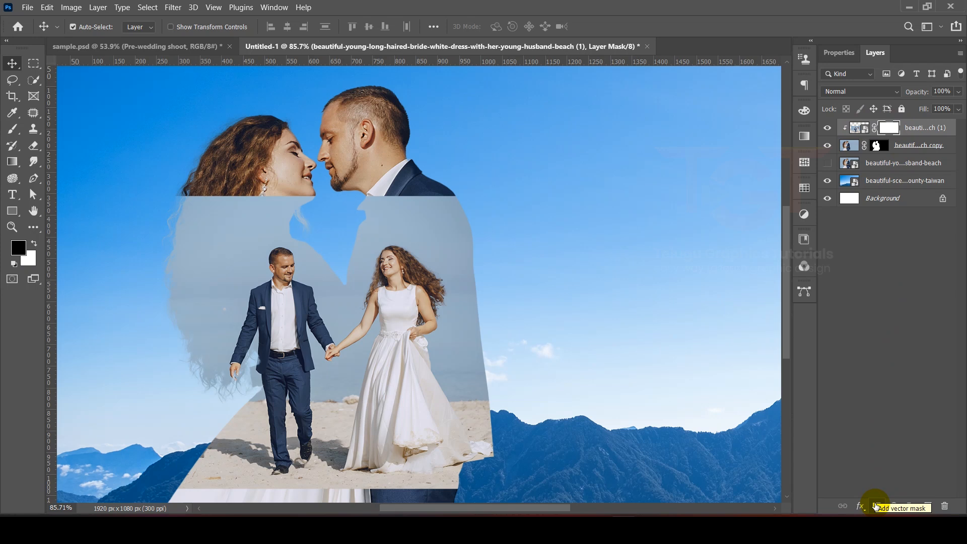
- Pick the Brush tool with a soft round brush at 40% opacity and paint black on the mask to fade the photo's top edge
right_click(18, 137)
left_click(55, 128)
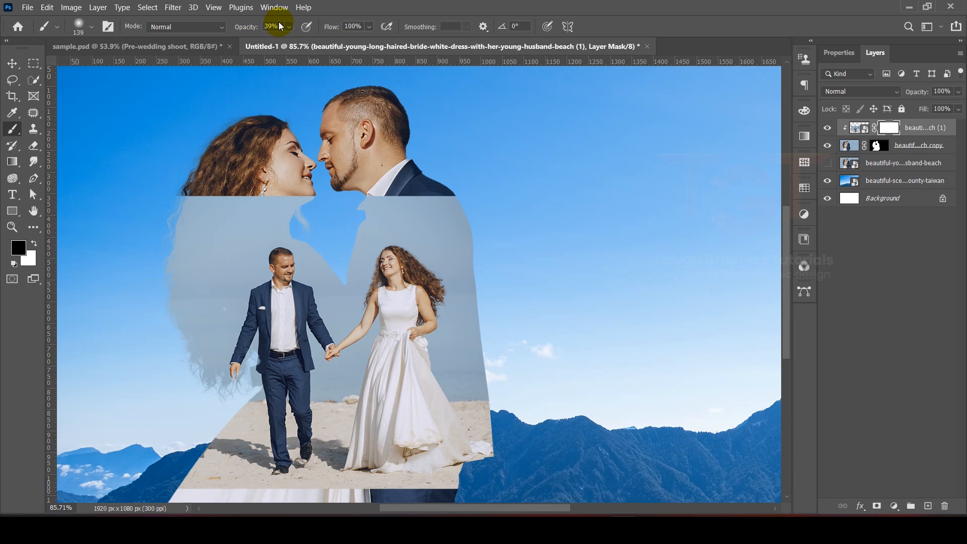
left_click(233, 29)
left_click(81, 27)
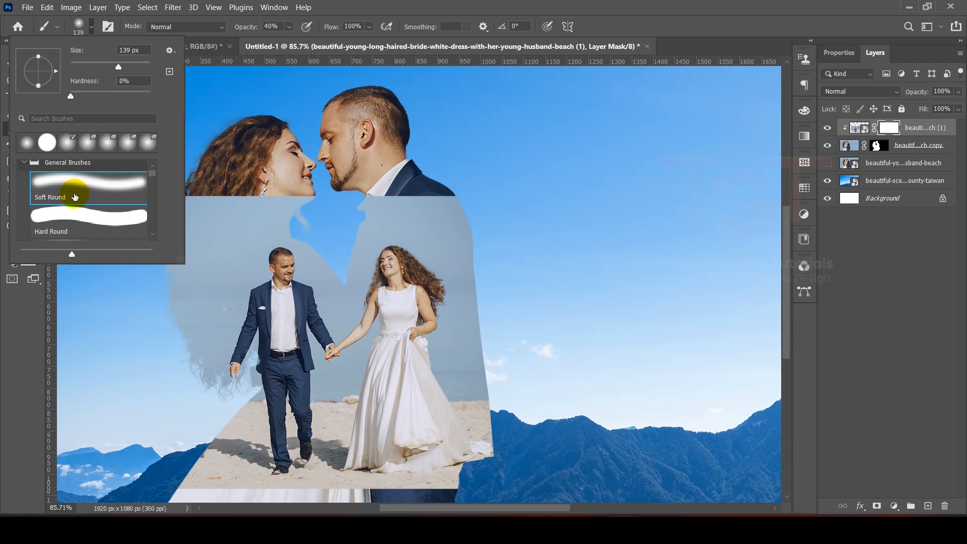
left_click(371, 5)
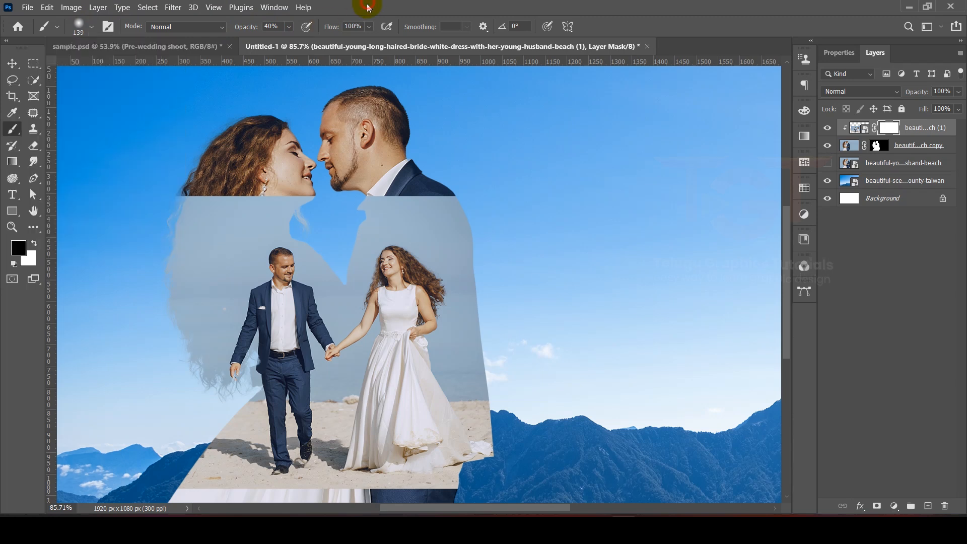
mouse_move(214, 185)
left_mouse_down()
mouse_move(252, 179)
mouse_move(196, 185)
mouse_move(232, 186)
left_mouse_up()
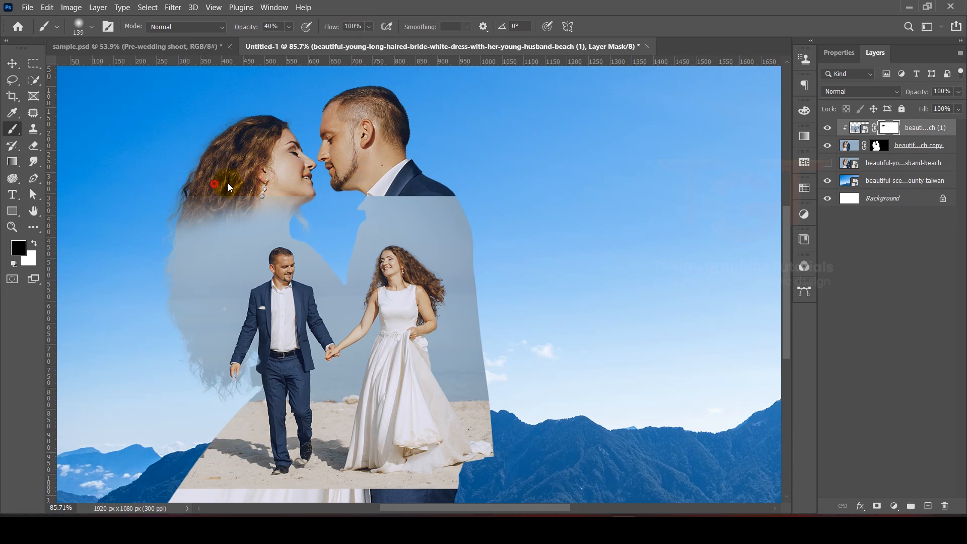
mouse_move(337, 175)
left_mouse_down()
mouse_move(432, 168)
mouse_move(514, 185)
mouse_move(497, 181)
left_mouse_up()
- Lower the brush opacity to about 26% and keep fading the photo's top edge across both figures
left_click_drag(242, 32, 206, 97)
left_click_drag(247, 30, 237, 30)
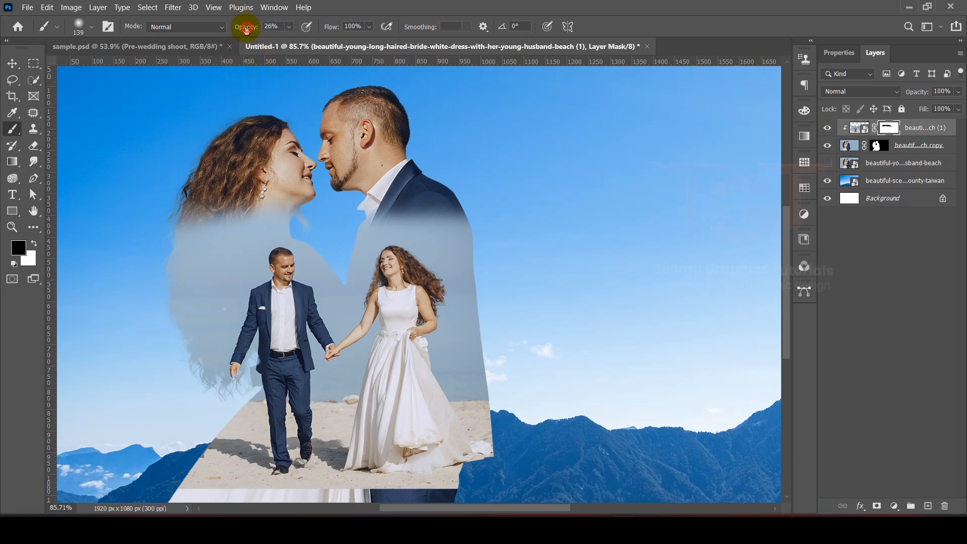
mouse_move(389, 189)
left_mouse_down()
mouse_move(495, 230)
mouse_move(380, 192)
left_mouse_up()
mouse_move(220, 225)
left_mouse_down()
mouse_move(304, 193)
mouse_move(347, 221)
mouse_move(317, 203)
mouse_move(333, 229)
mouse_move(302, 212)
left_mouse_up()
left_click_drag(174, 225, 324, 217)
left_click_drag(469, 200, 516, 252)
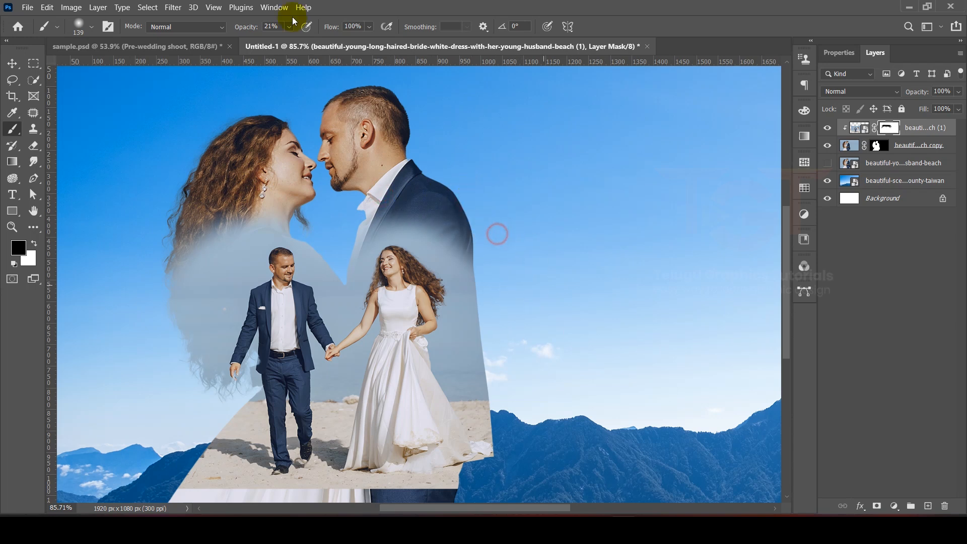
- Set the brush to 62 px at 49% opacity and fade the photo's right edge
left_click_drag(262, 34, 265, 35)
left_click(79, 25)
left_click_drag(103, 64, 95, 66)
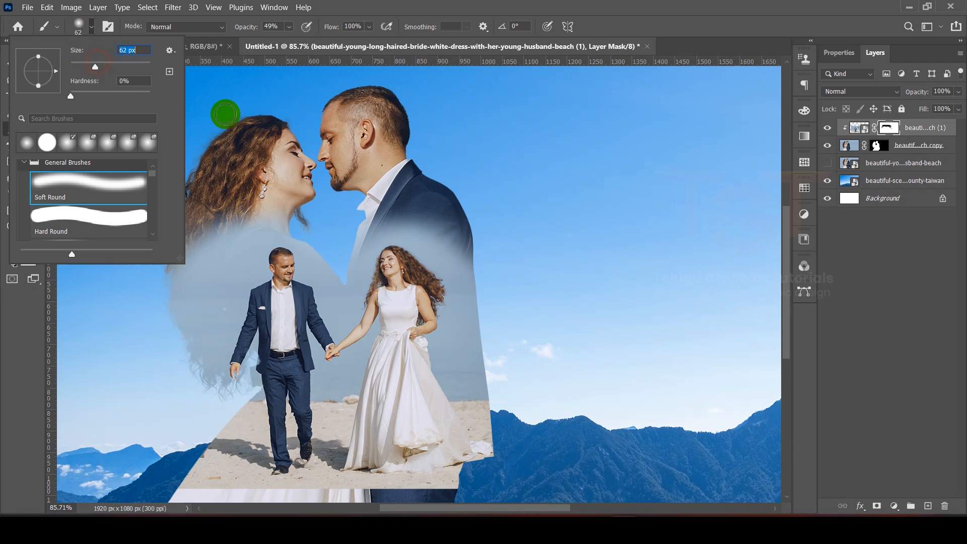
left_click(477, 235)
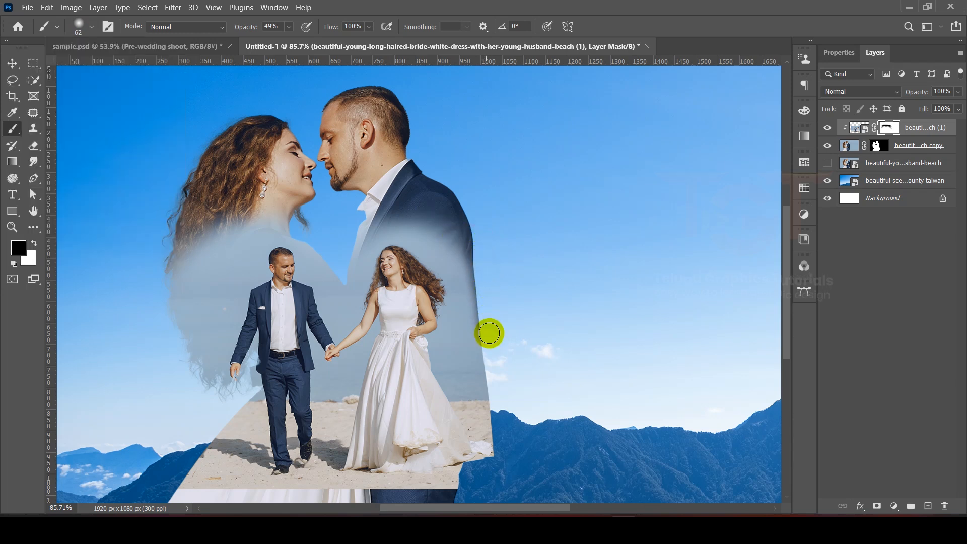
mouse_move(475, 252)
left_mouse_down()
mouse_move(496, 453)
mouse_move(476, 236)
left_mouse_up()
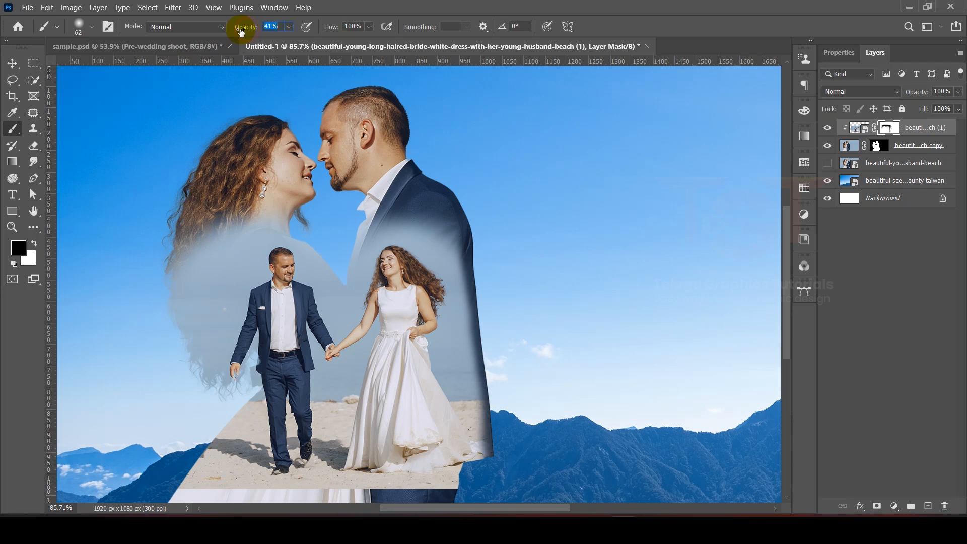
- Enlarge the brush to 81 px at 33% opacity and blend the photo's left side into the woman's hair
left_click(79, 26)
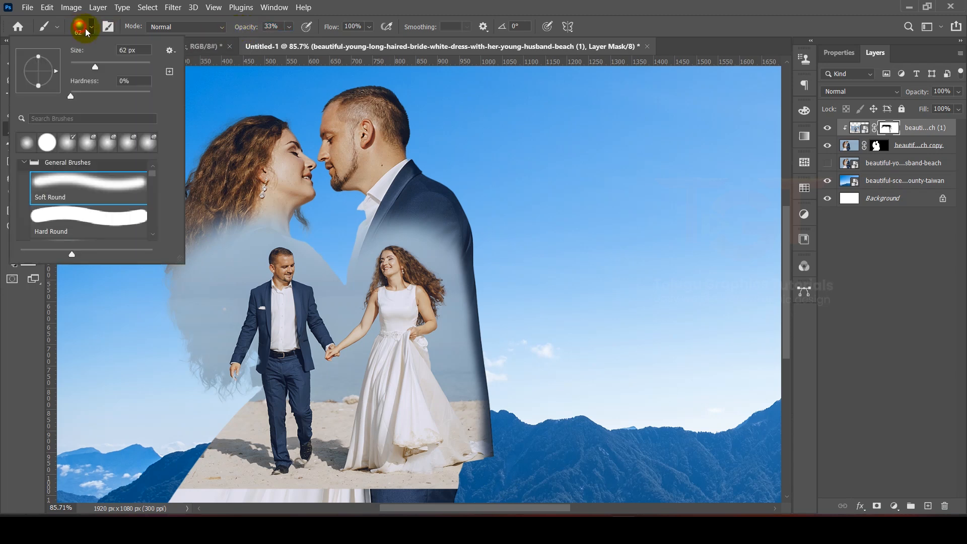
left_click_drag(101, 67, 102, 68)
left_click(341, 8)
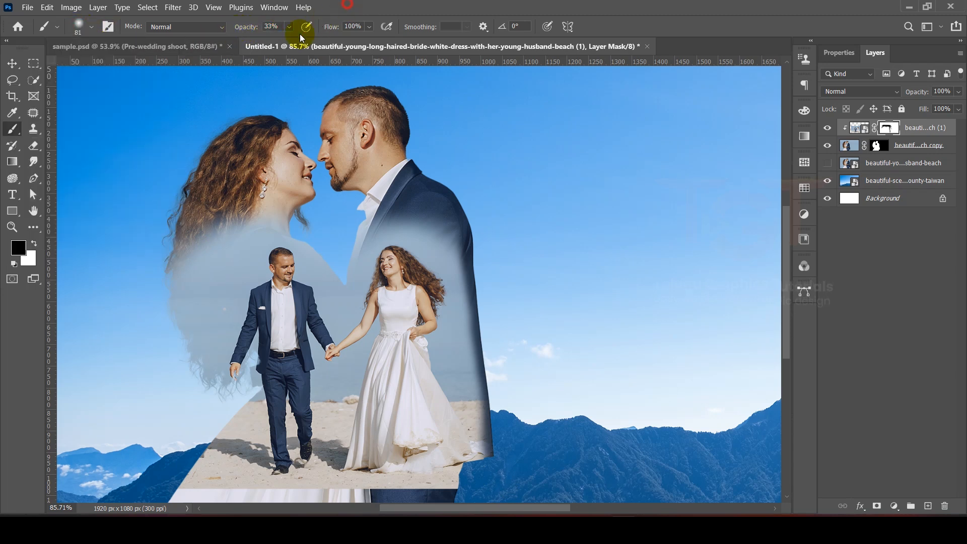
left_click_drag(175, 248, 145, 343)
left_click_drag(156, 231, 154, 355)
left_click_drag(161, 259, 167, 339)
left_click_drag(154, 283, 187, 363)
left_click_drag(156, 302, 216, 417)
left_click_drag(173, 341, 201, 395)
left_click_drag(181, 361, 220, 418)
mouse_move(206, 387)
left_mouse_down()
mouse_move(204, 397)
mouse_move(237, 391)
mouse_move(177, 382)
mouse_move(171, 370)
left_mouse_up()
left_click_drag(157, 302, 188, 411)
left_click_drag(158, 263, 202, 400)
mouse_move(157, 331)
left_mouse_down()
mouse_move(203, 396)
mouse_move(149, 280)
left_mouse_up()
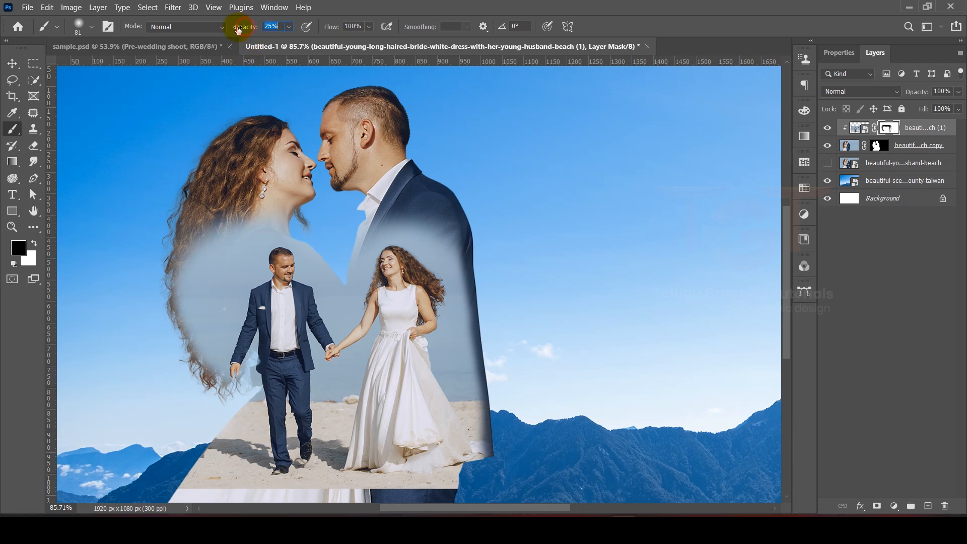
- Enlarge the brush to 143 px and soften the left hair area and the photo's top center further
left_click(82, 28)
left_click_drag(104, 65, 119, 67)
left_click(213, 100)
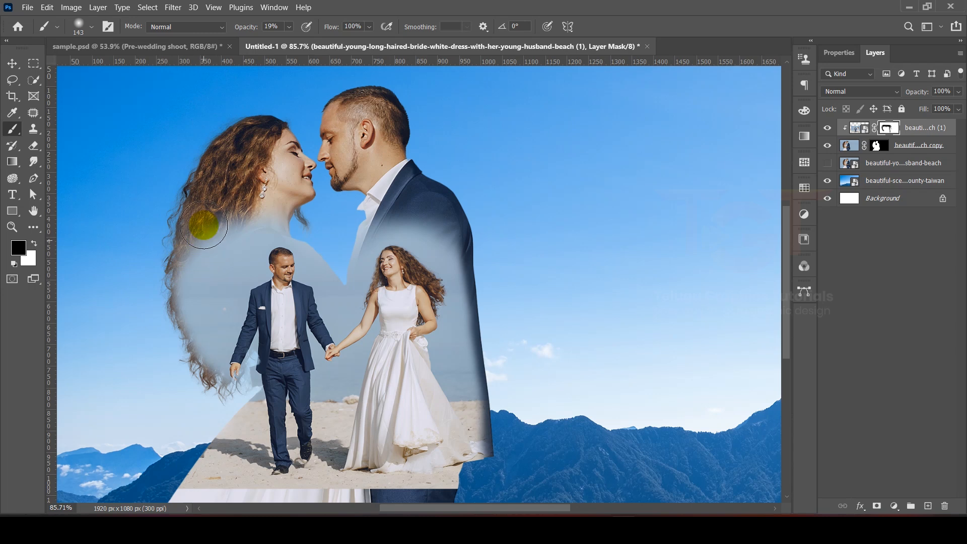
left_click_drag(227, 230, 201, 322)
mouse_move(224, 172)
left_mouse_down()
mouse_move(207, 248)
mouse_move(216, 365)
left_mouse_up()
left_click_drag(440, 246, 445, 258)
- Zoom in on the bottom, shrink the brush to 60 px at 42% opacity, and fade the photo's bottom edge
scroll(547, 352, "up", 7)
mouse_move(420, 214)
left_mouse_down()
mouse_move(555, 351)
mouse_move(424, 408)
mouse_move(493, 193)
left_mouse_up()
key("bracketleft")
key("bracketleft")
key("bracketleft")
key("bracketleft")
key("bracketleft")
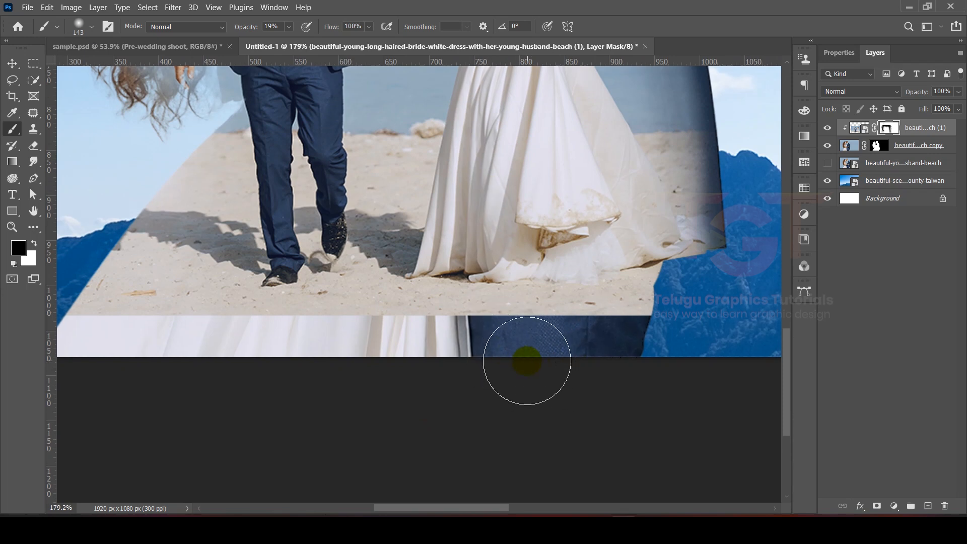
mouse_move(601, 323)
left_mouse_down()
mouse_move(682, 324)
mouse_move(568, 324)
left_mouse_up()
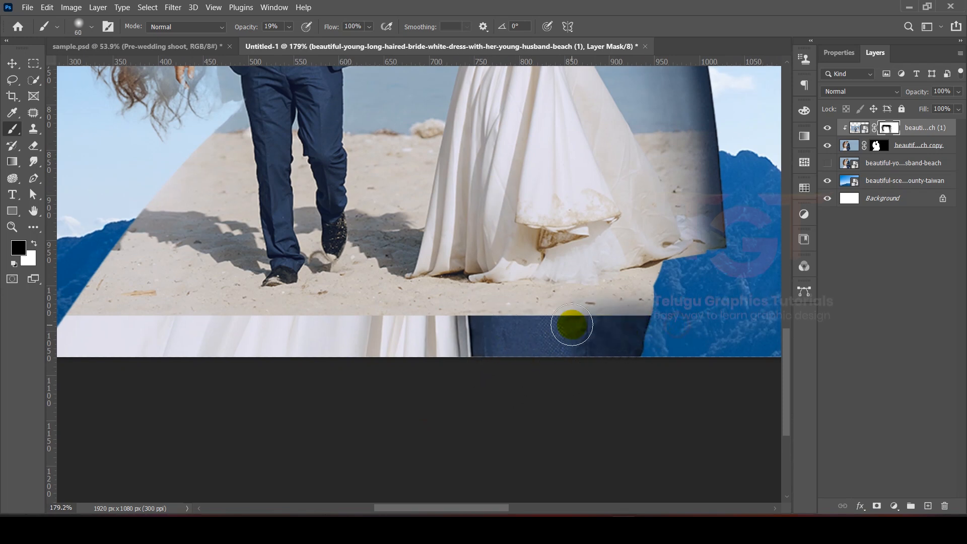
left_click_drag(256, 30, 267, 31)
mouse_move(662, 322)
left_mouse_down()
mouse_move(660, 330)
mouse_move(467, 326)
left_mouse_up()
left_click_drag(624, 328, 404, 335)
mouse_move(681, 324)
left_mouse_down()
mouse_move(149, 322)
mouse_move(197, 320)
left_mouse_up()
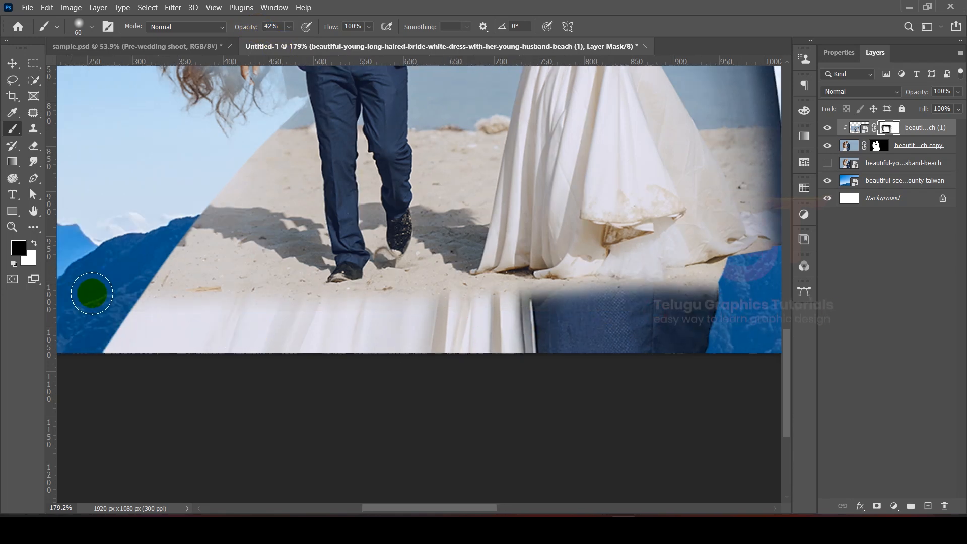
- Fit the canvas on screen, switch to the Move tool, and duplicate the walking-couple photo layer
key("ctrl+0")
key("v")
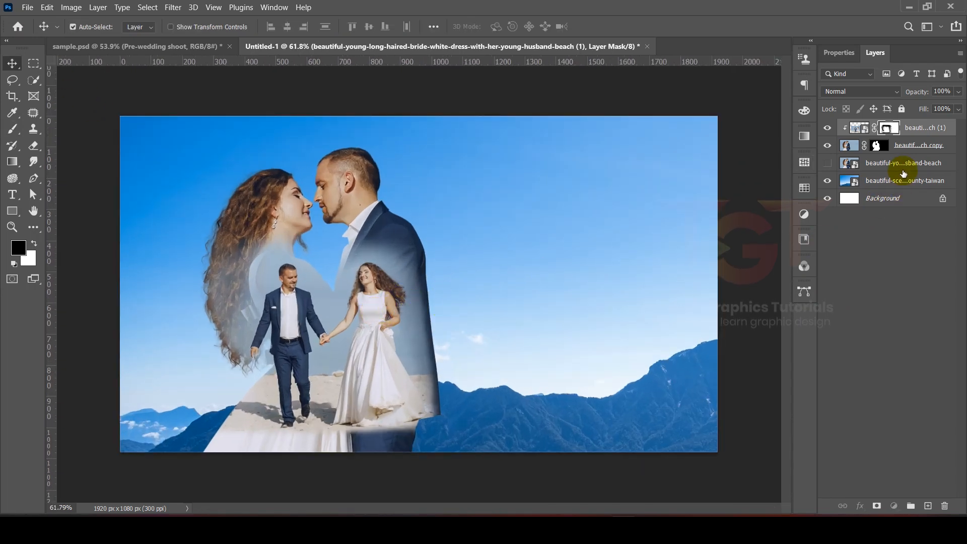
left_click(921, 129)
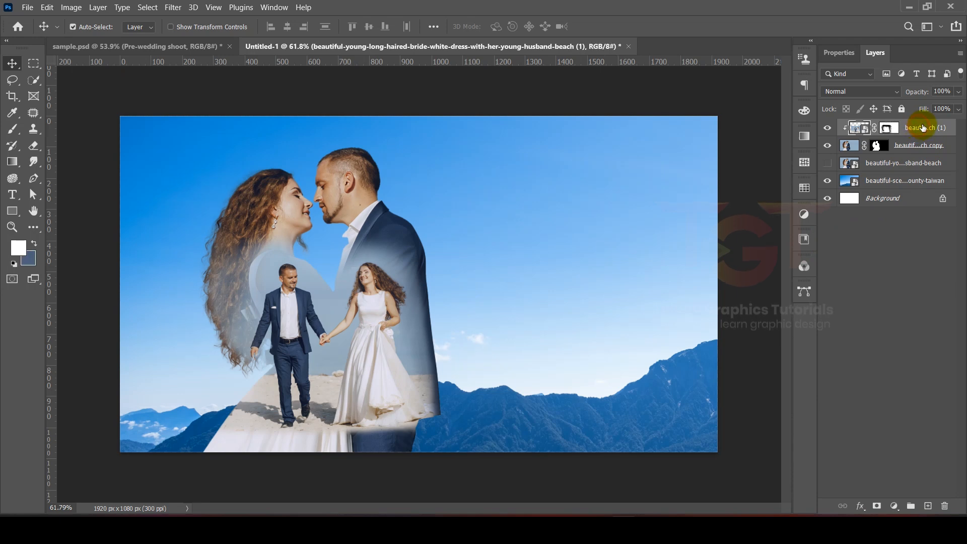
left_click_drag(926, 126, 930, 504)
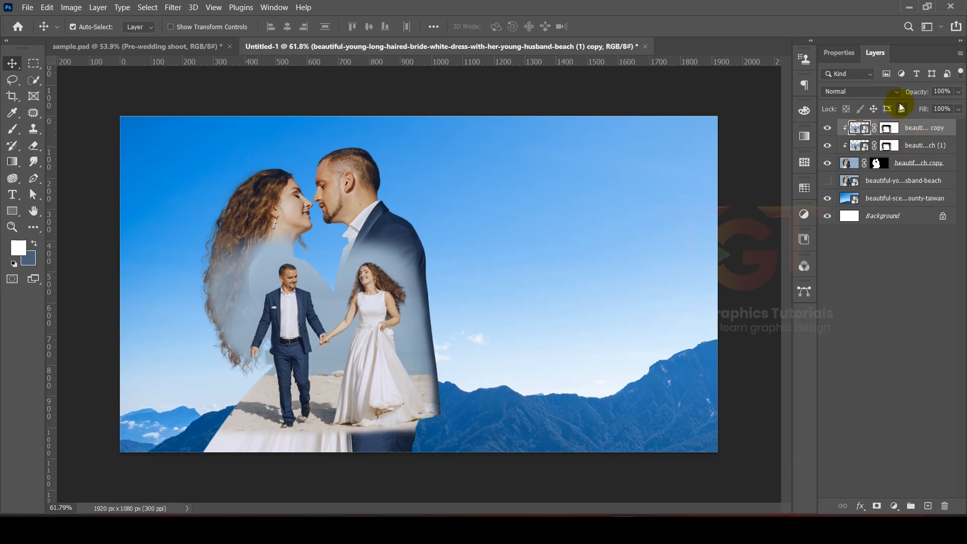
- Set the duplicated photo layer's blend mode to Multiply and its opacity to 30%
left_click(859, 93)
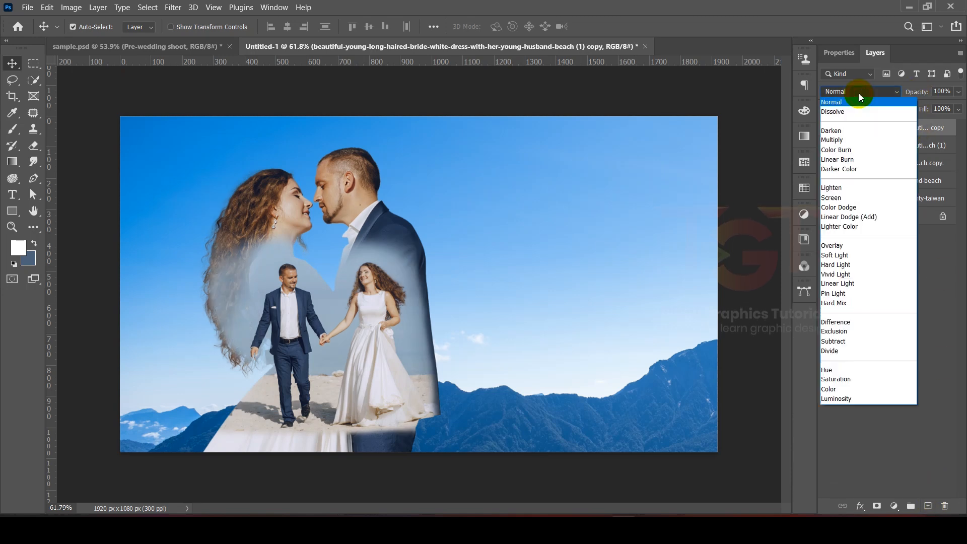
left_click(845, 141)
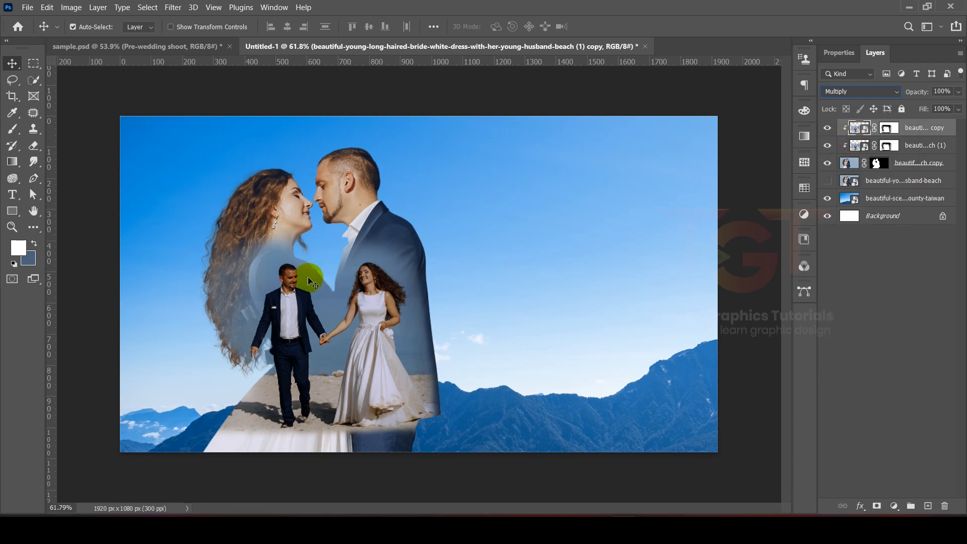
double_click(935, 91)
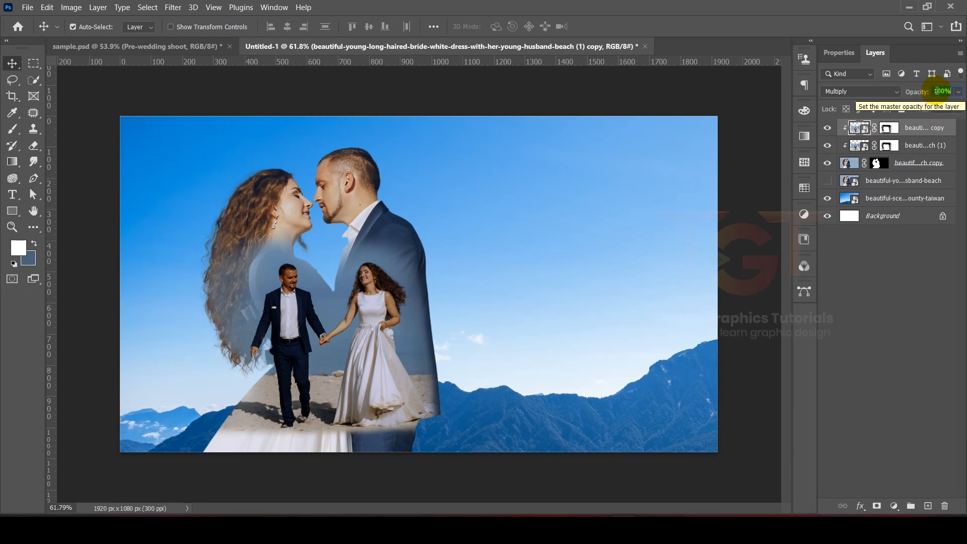
type("30")
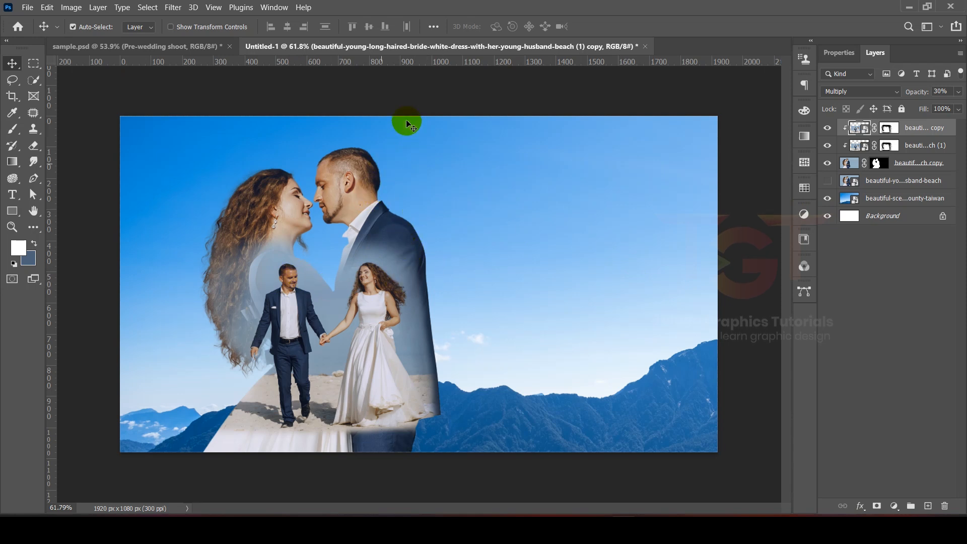
- Apply Levels to the cut-out couple layer with input levels 7, 0.93 and 250
left_click(345, 162)
mouse_move(348, 167)
left_mouse_down()
mouse_move(370, 164)
mouse_move(332, 168)
left_mouse_up()
left_click(71, 12)
left_click(164, 37)
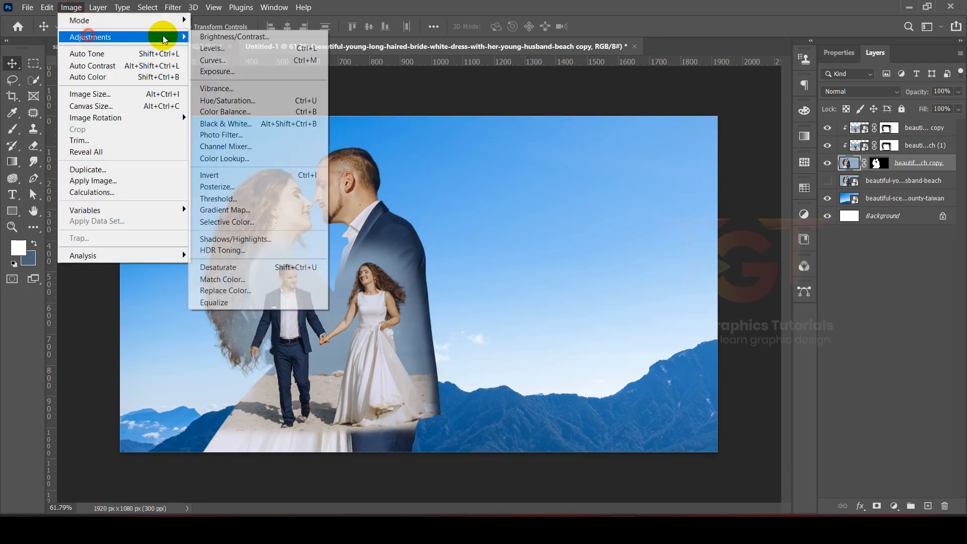
left_click(225, 49)
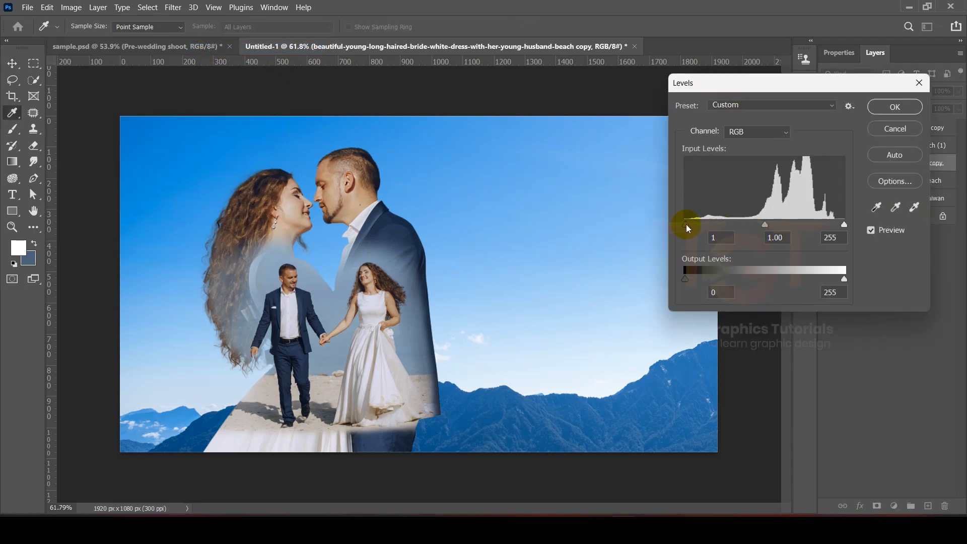
left_click_drag(692, 230, 693, 230)
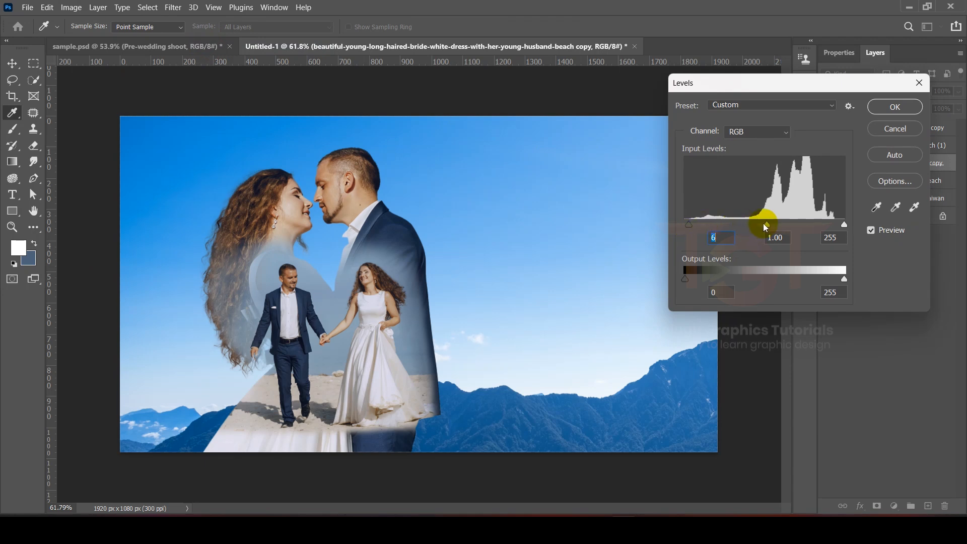
left_click(779, 228)
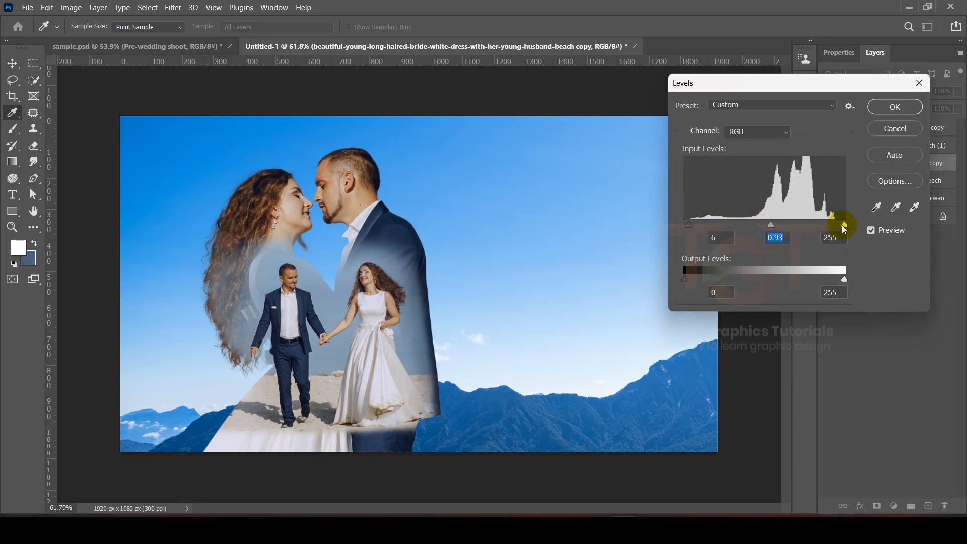
left_click(692, 227)
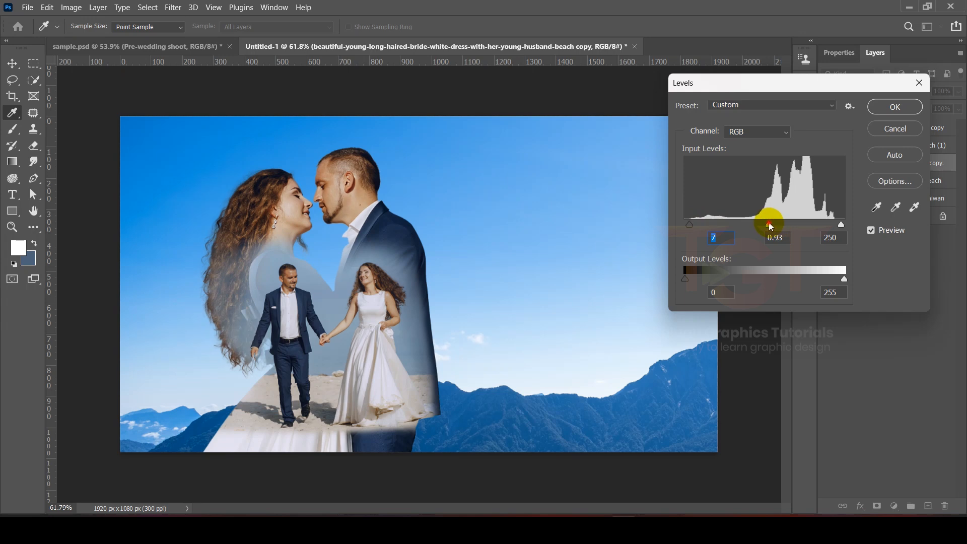
left_click(787, 226)
left_click(896, 107)
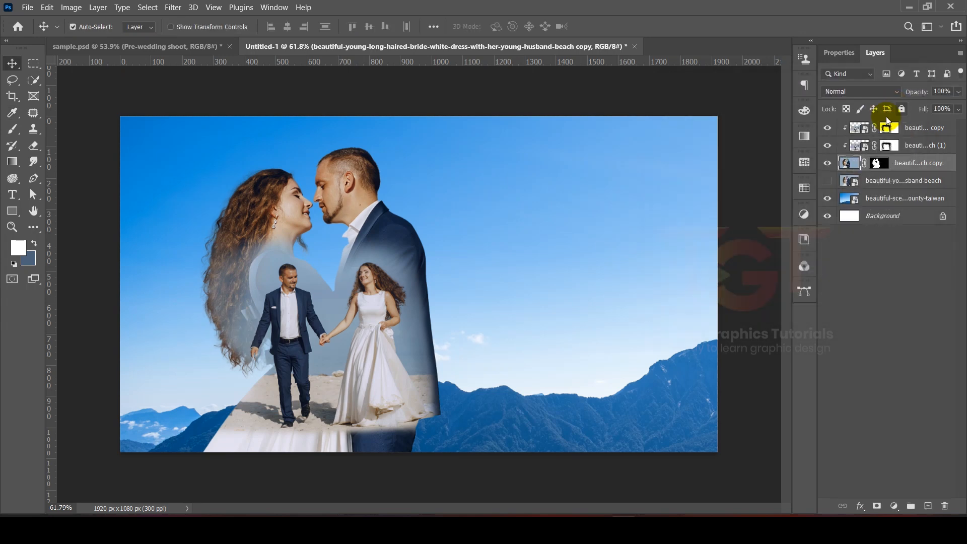
- Add a text layer in the sky right of the couple and replace the placeholder with the couple's names
left_click(920, 129)
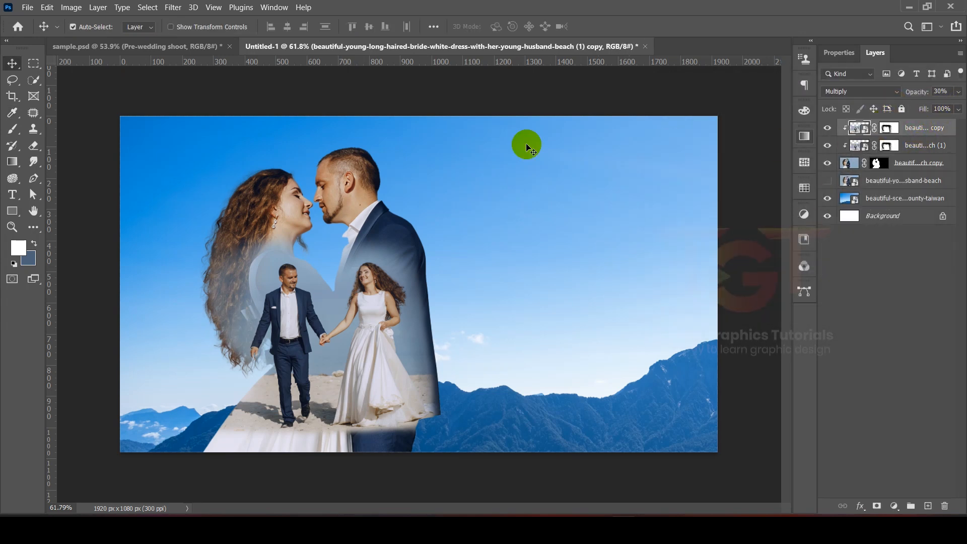
left_click(15, 196)
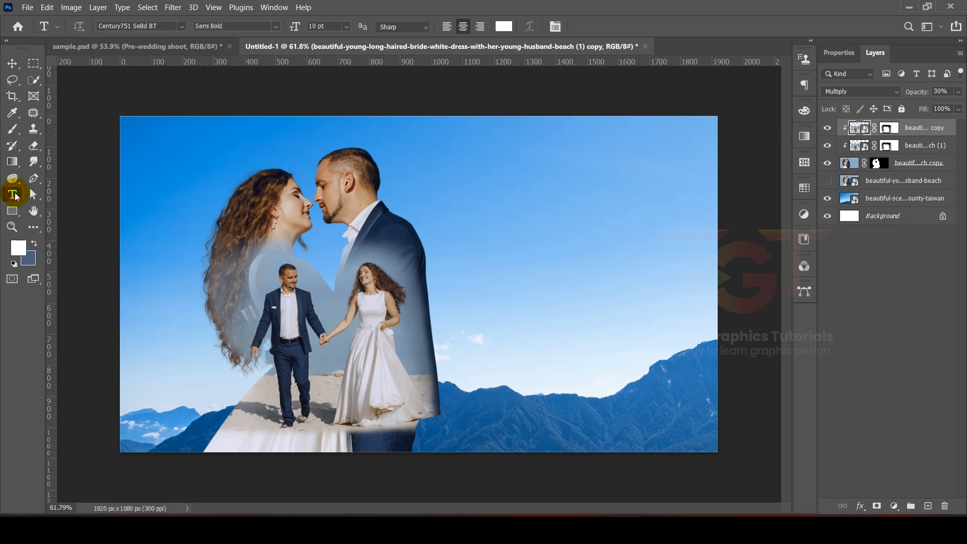
left_click(504, 207)
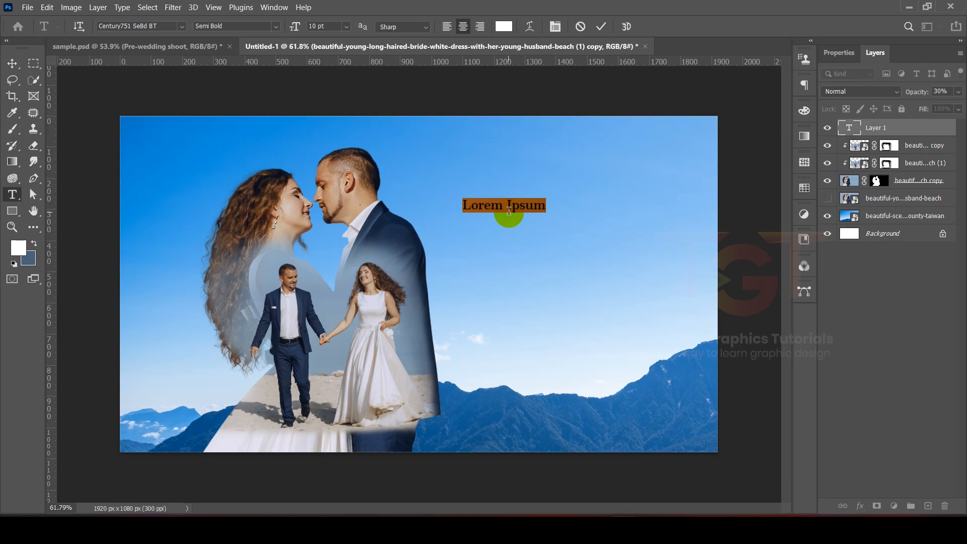
left_click(514, 210)
key("ctrl+a")
type("Ale")
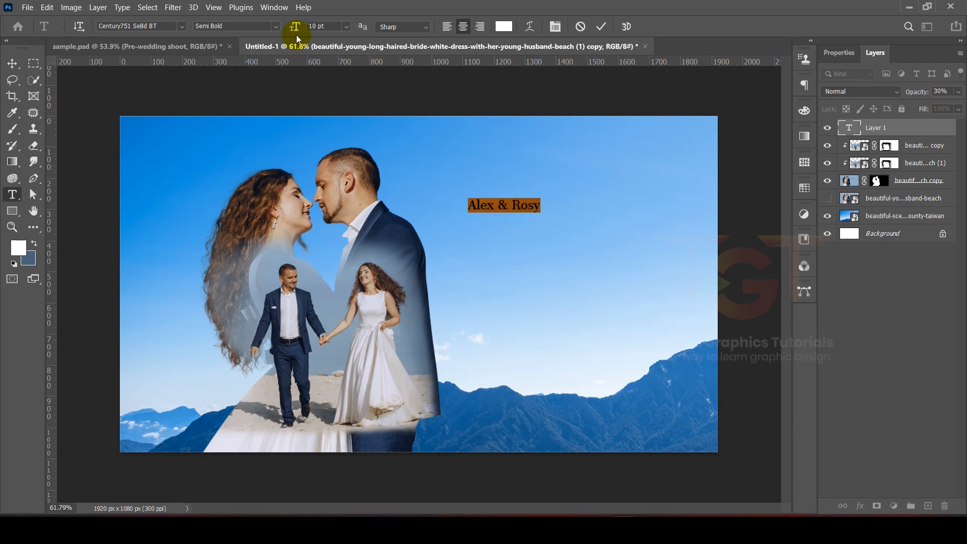
- Restyle the names text in the Rage Italic font at 25 pt and commit it
left_click_drag(295, 29, 300, 30)
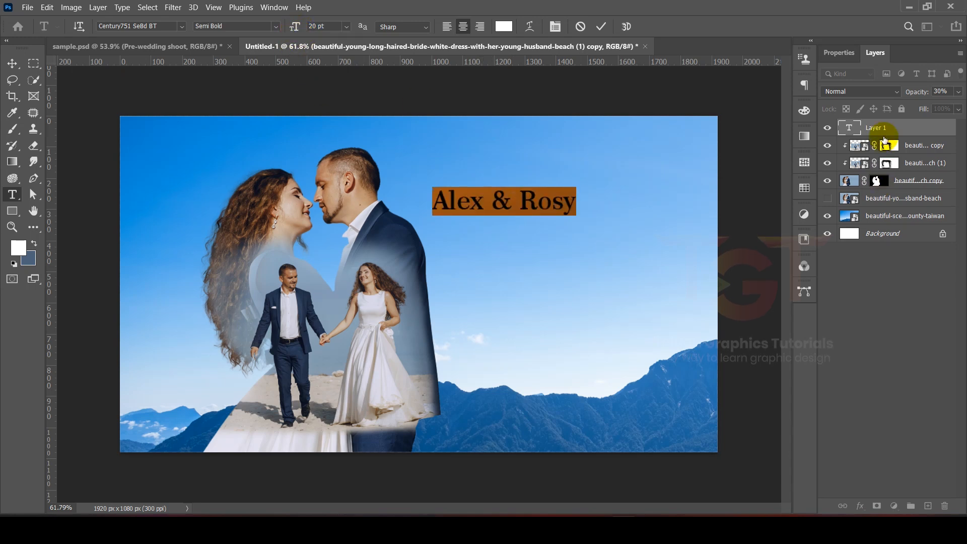
left_click(837, 52)
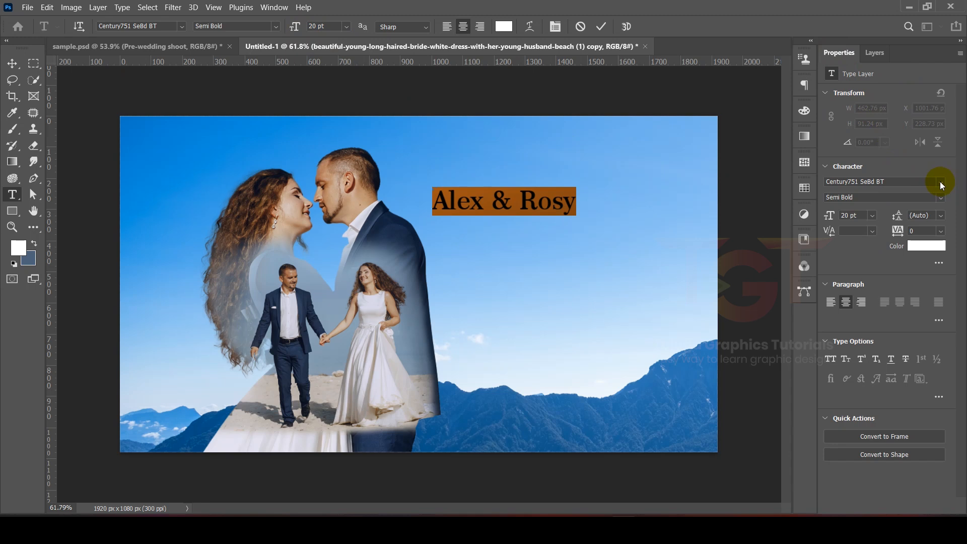
left_click(941, 182)
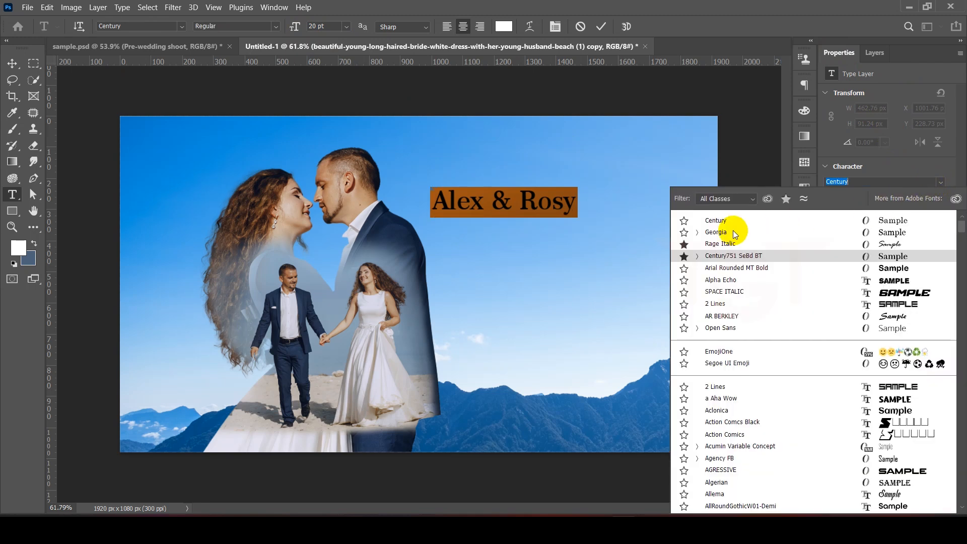
left_click(714, 244)
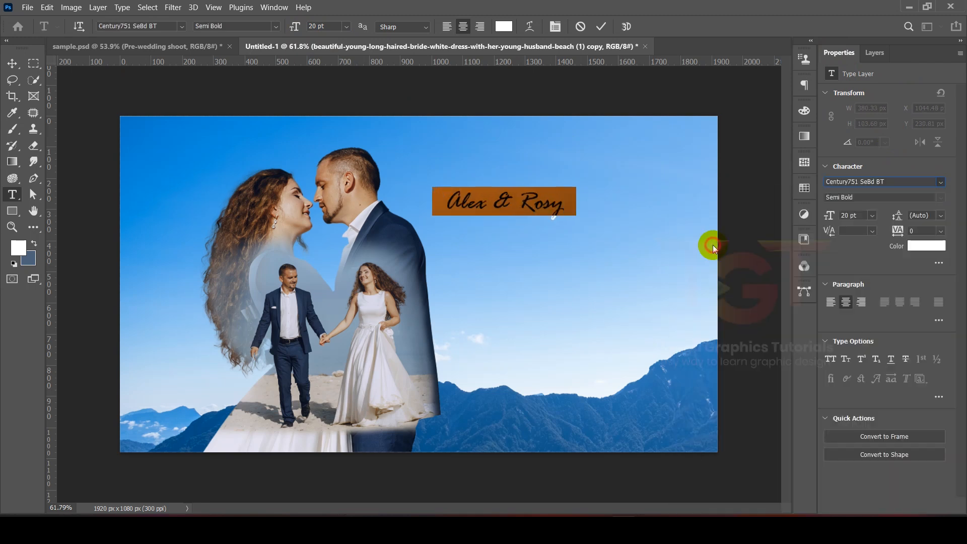
left_click_drag(831, 215, 852, 216)
left_click(601, 26)
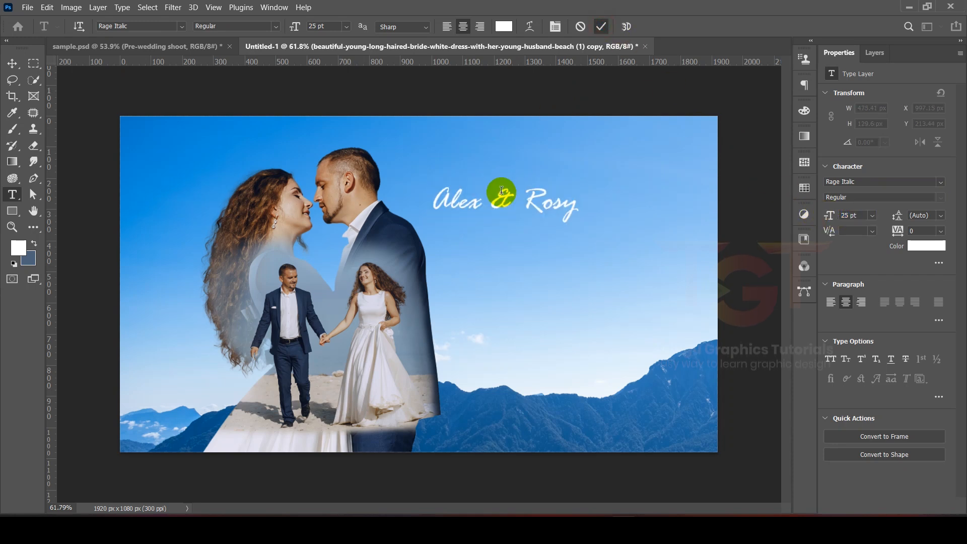
- Move the names text up into the upper-right sky area above the couple
left_click(12, 63)
left_click_drag(499, 194, 566, 177)
- Add a new text layer below the names reading "Pre-wedding Shoot"
left_click(12, 194)
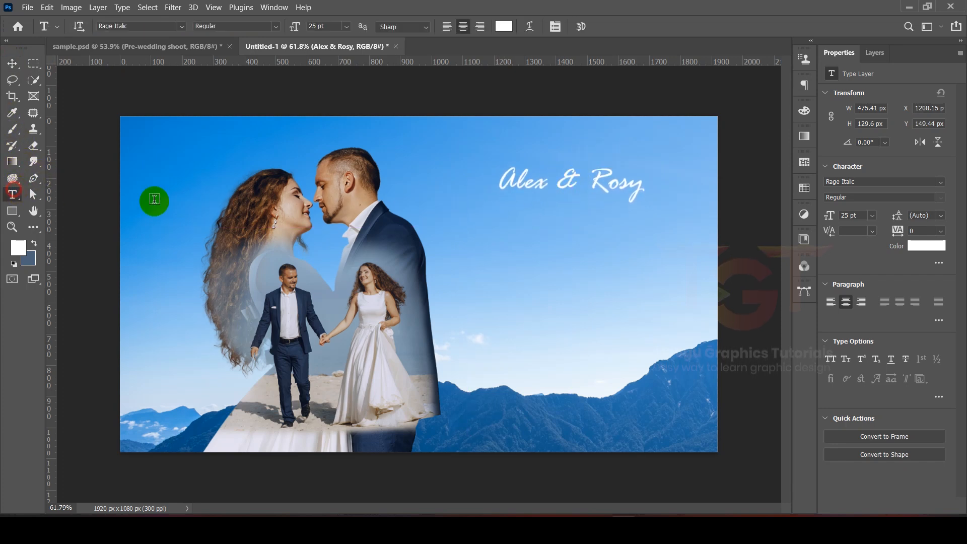
left_click(522, 231)
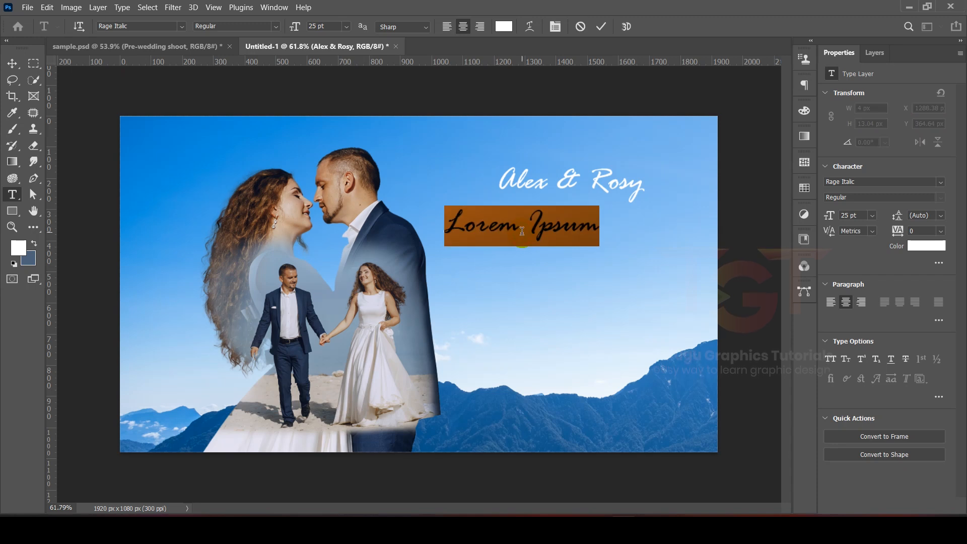
type("Princess")
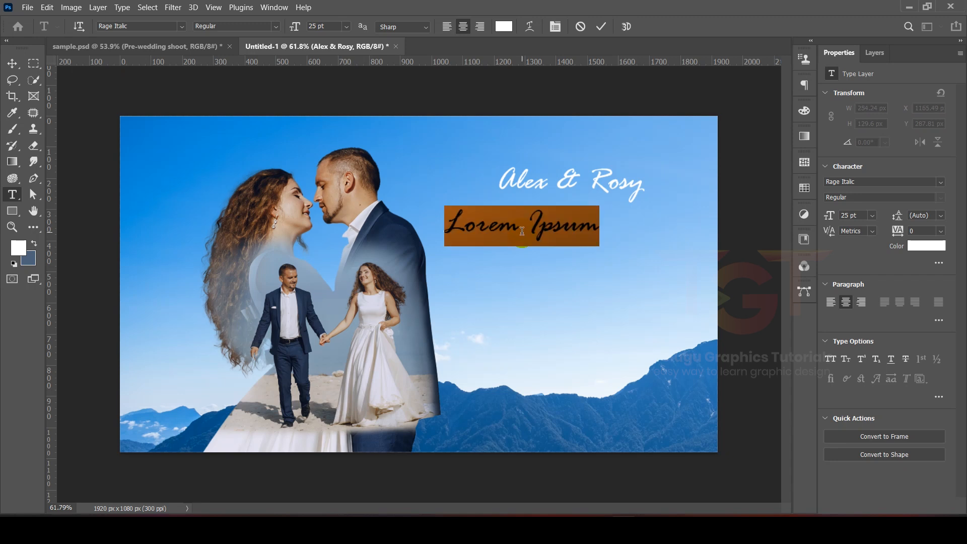
type("Pre-wedding Shoot")
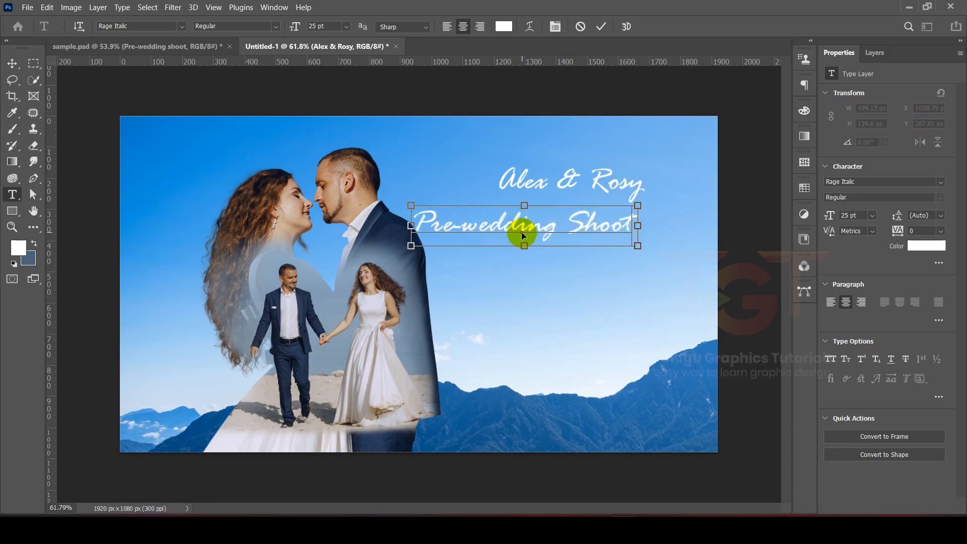
- Set the subtitle text to the Century font at 10 pt
key("ctrl+a")
left_click(941, 183)
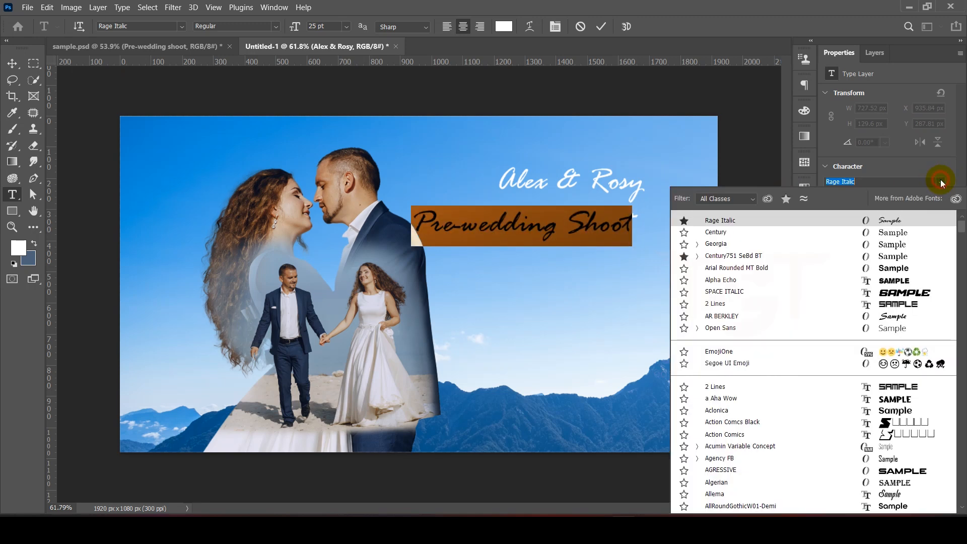
left_click(742, 233)
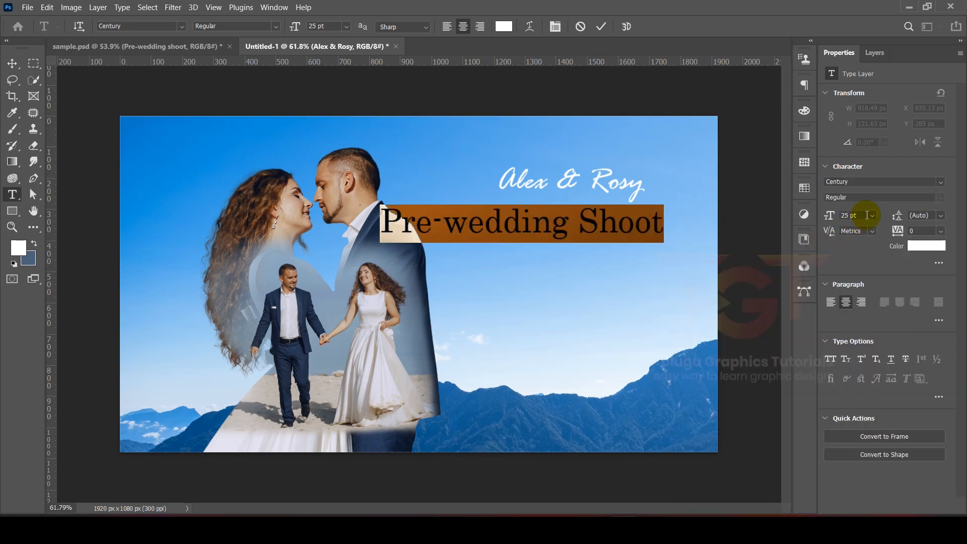
type("15")
key("Return")
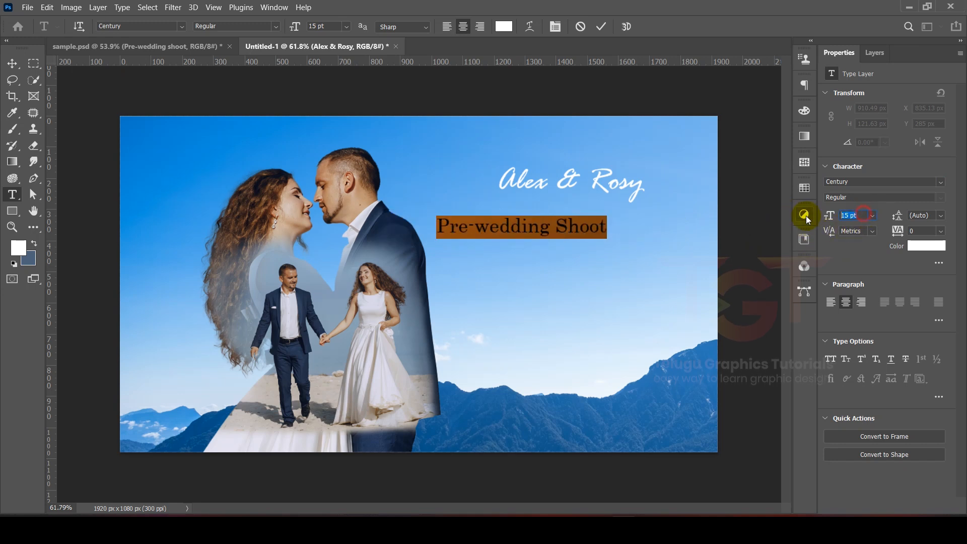
type("10")
key("Return")
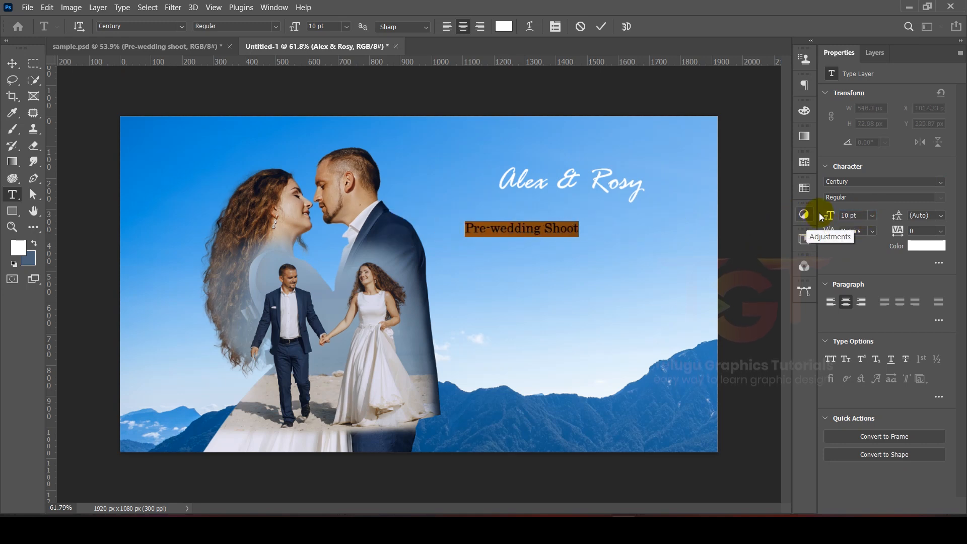
- Set the subtitle's tracking to 23 and commit the text
left_click(934, 231)
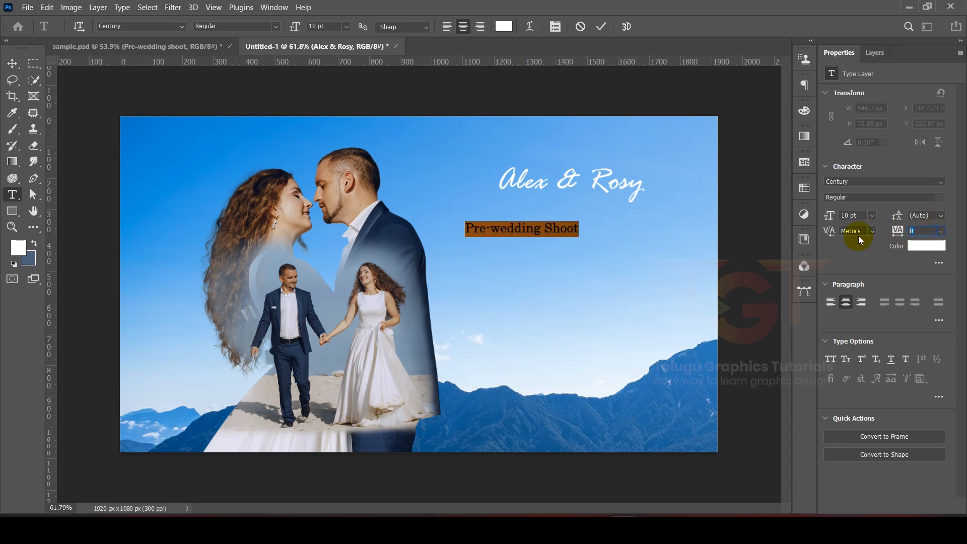
type("23")
key("Return")
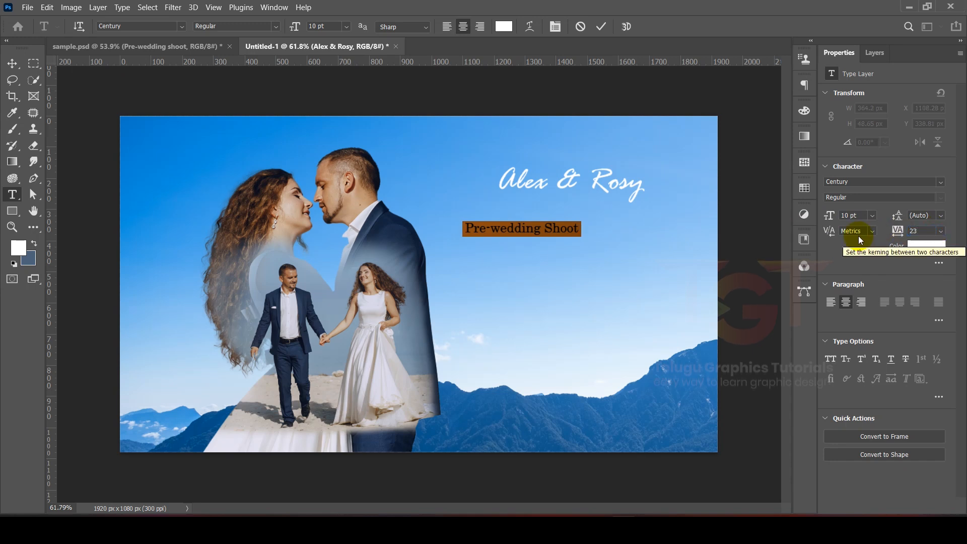
left_click(601, 26)
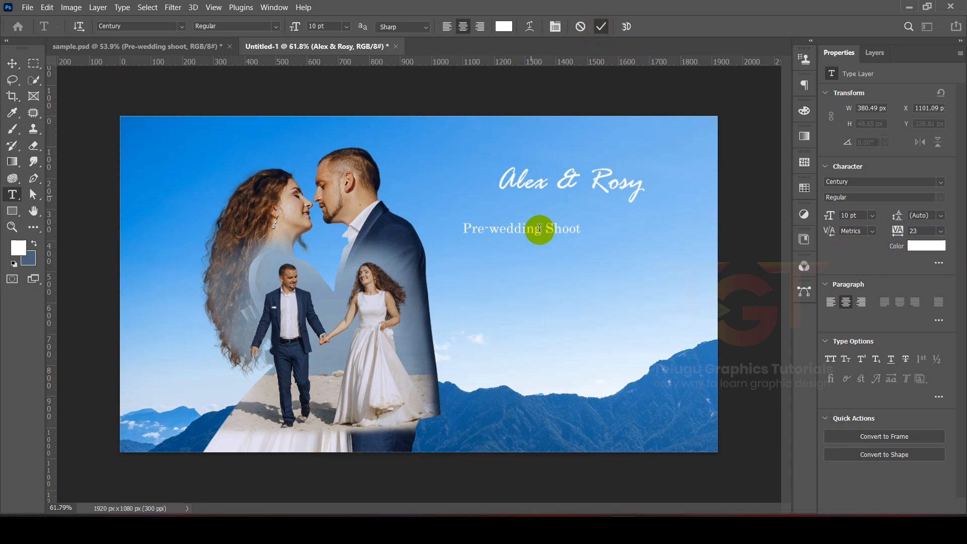
- Position the subtitle directly beneath the names text
left_click(12, 63)
left_click_drag(514, 227, 577, 200)
scroll(579, 198, "up", 5)
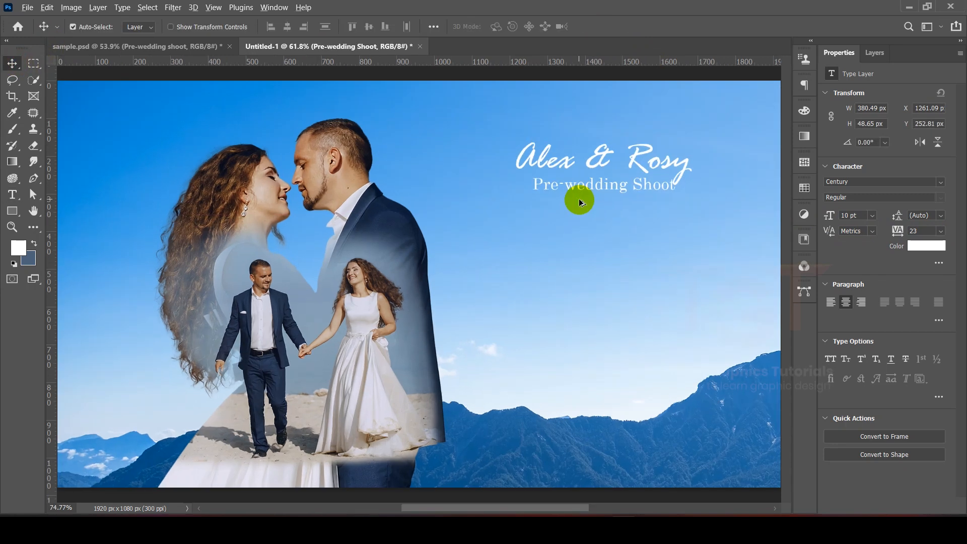
left_click_drag(641, 220, 460, 277)
scroll(492, 244, "up", 2)
left_click_drag(513, 231, 488, 222)
scroll(493, 224, "down", 5)
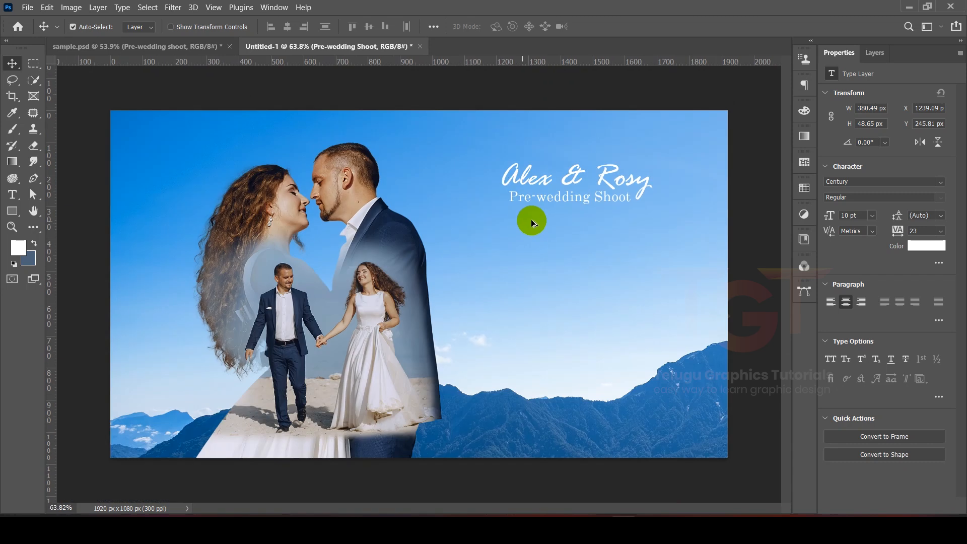
- Select both text layers and nudge them together slightly right and down in the sky
left_click(647, 184, "shift")
left_click(875, 52)
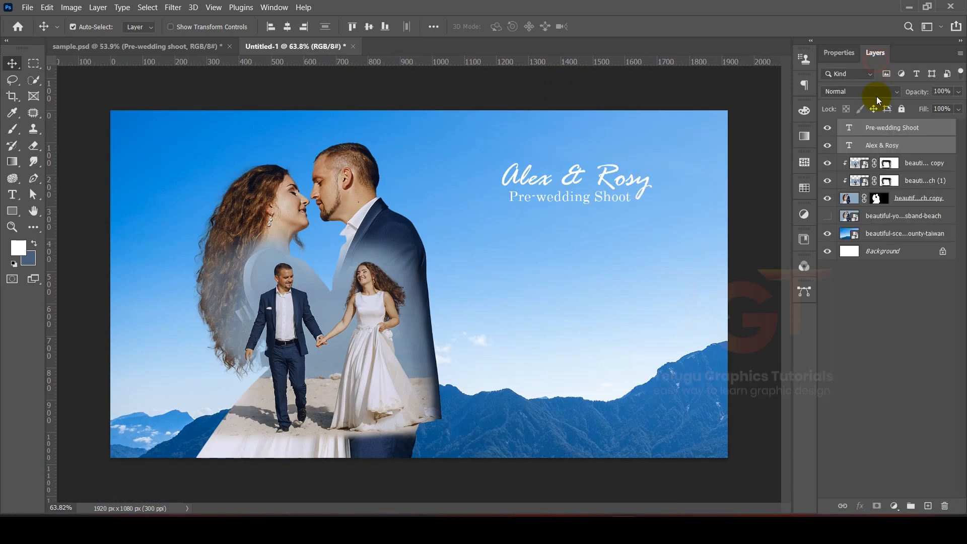
left_click_drag(615, 174, 634, 184)
scroll(643, 182, "down", 2)
left_click(669, 176)
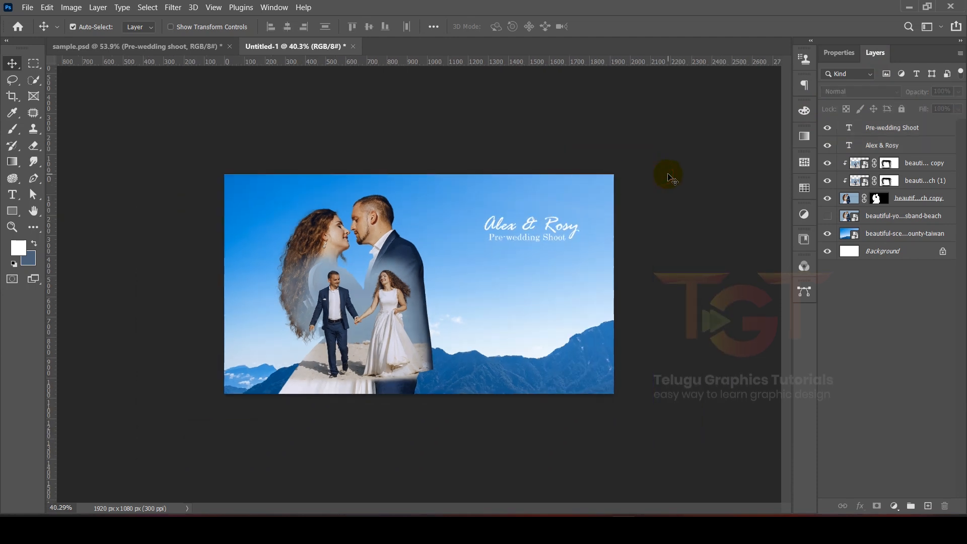